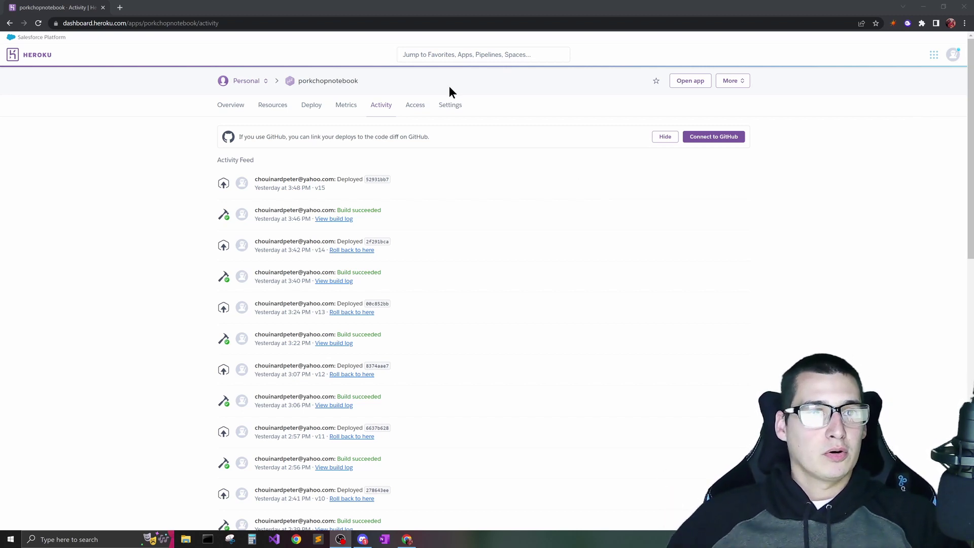
Step: Open the pythonforundergradengineers.com article on deploying a Jupyter notebook with Voila and Heroku and read through to its Heroku deployment sections
click(120, 7)
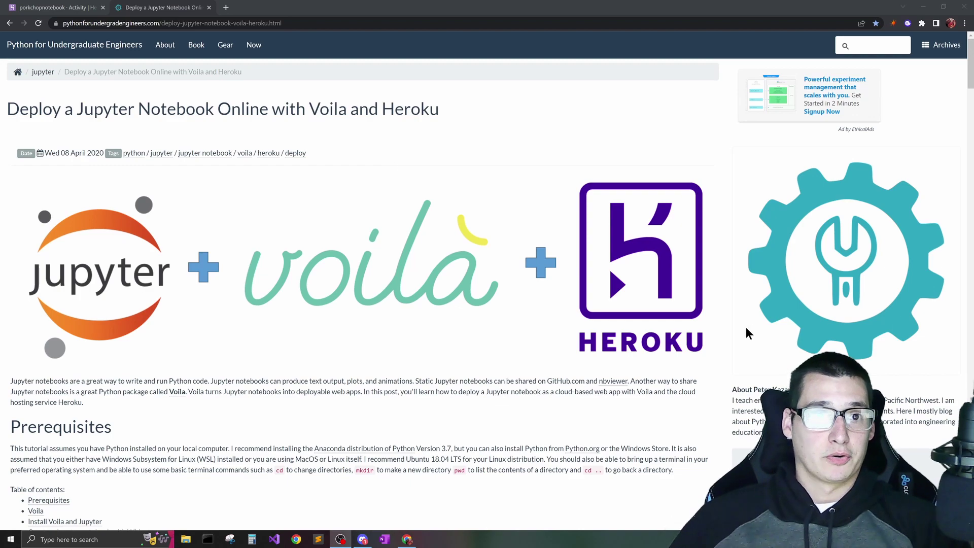
scroll(172, 144, down, 9)
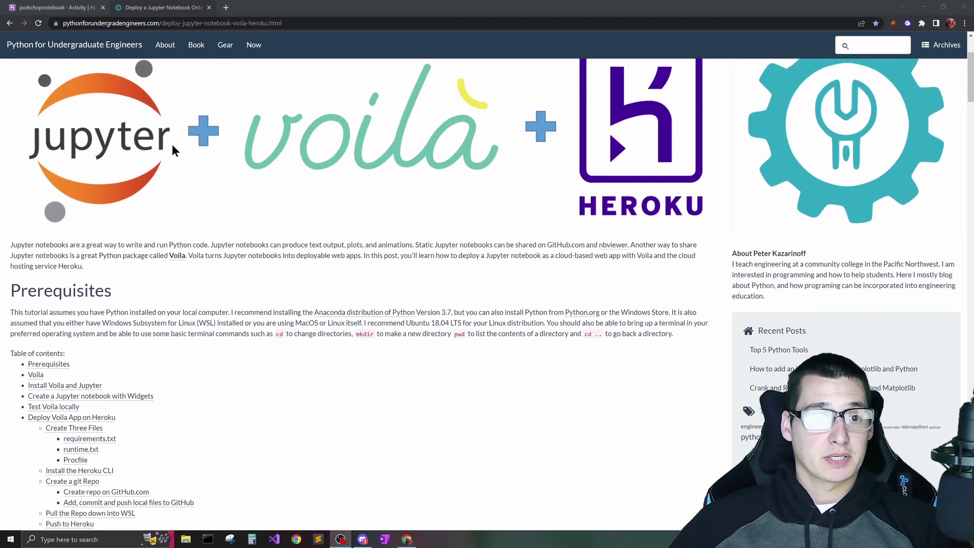
scroll(208, 180, up, 4)
scroll(217, 186, down, 10)
scroll(223, 194, down, 10)
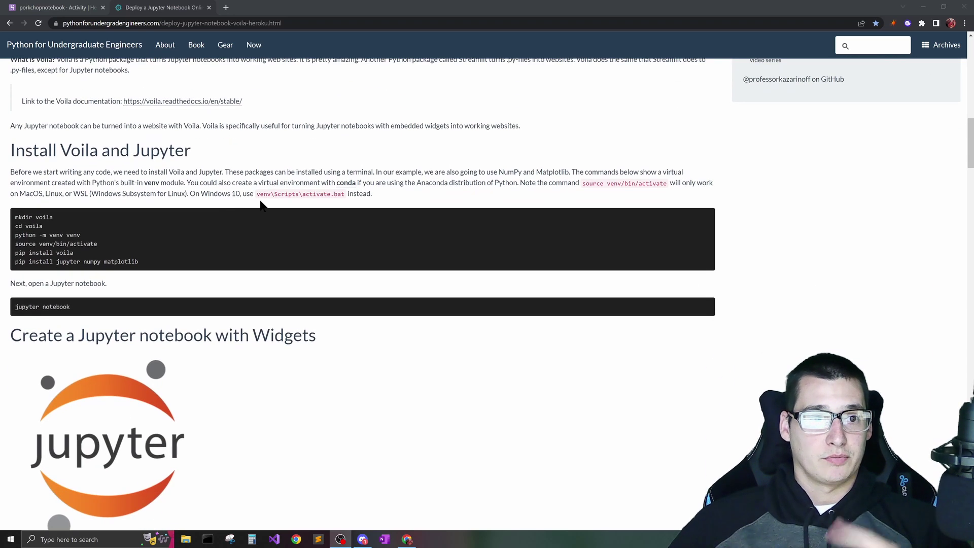
scroll(237, 209, down, 7)
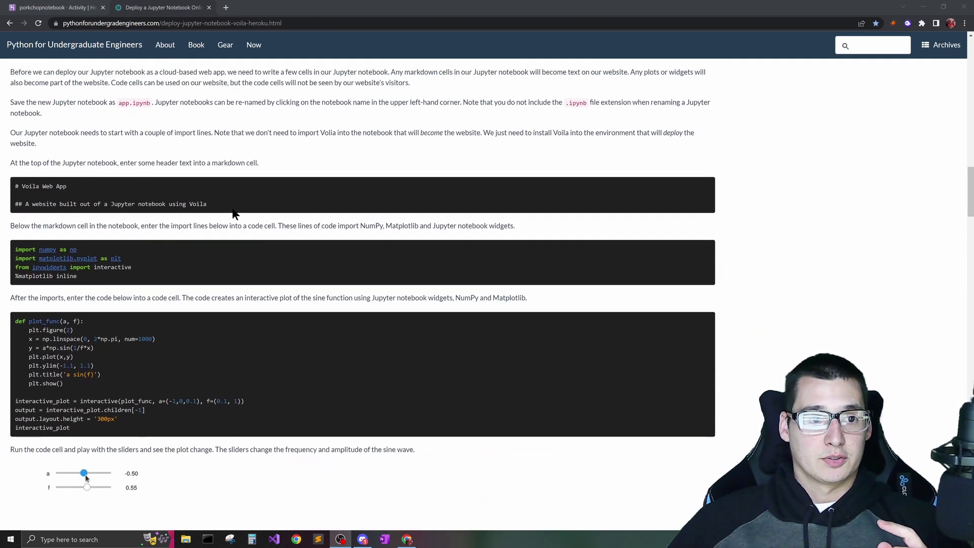
scroll(225, 209, down, 12)
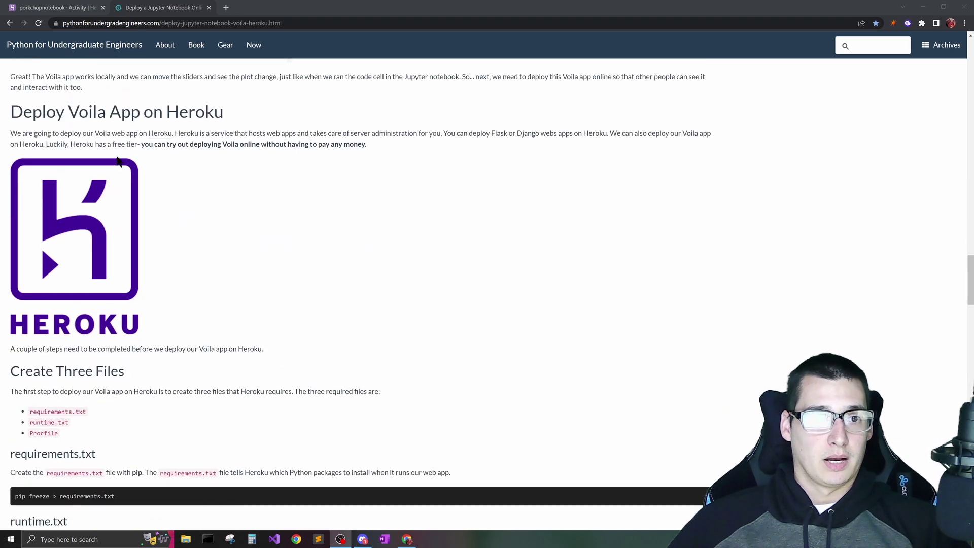
scroll(430, 173, down, 1)
scroll(430, 175, down, 5)
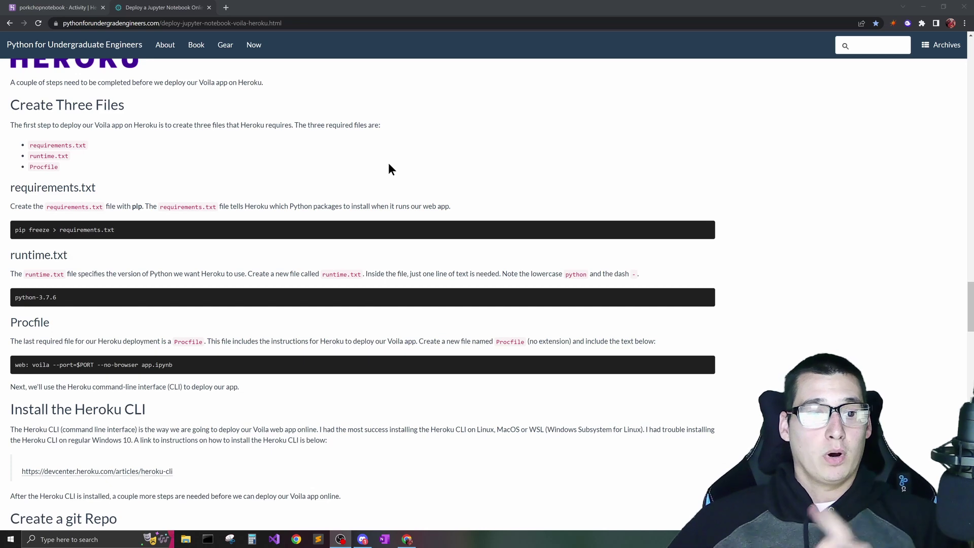
scroll(378, 172, down, 4)
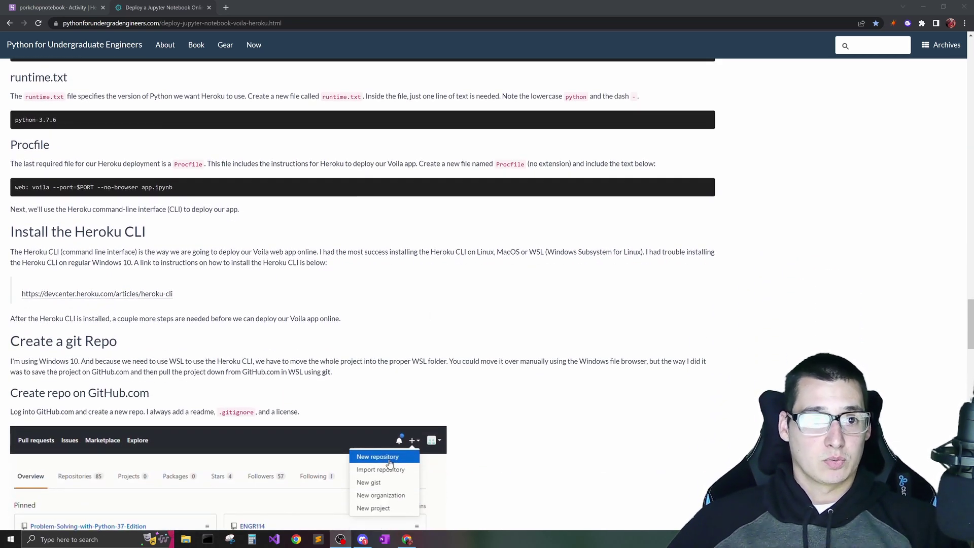
Step: Examine the article's Procfile section, highlighting its heading and the command "web: voila --port=$PORT --no-browser app.ipynb"
drag(48, 146, 10, 146)
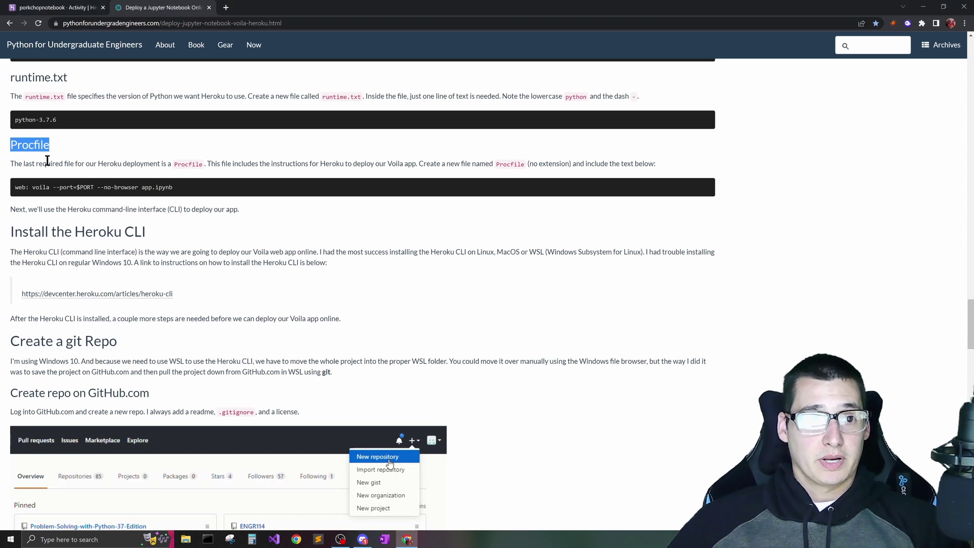
click(17, 189)
drag(17, 189, 184, 189)
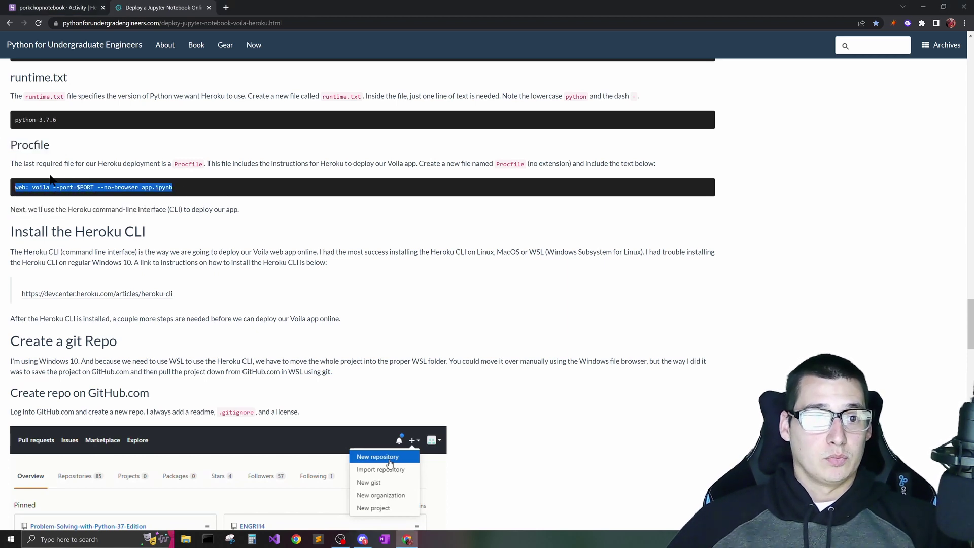
click(192, 192)
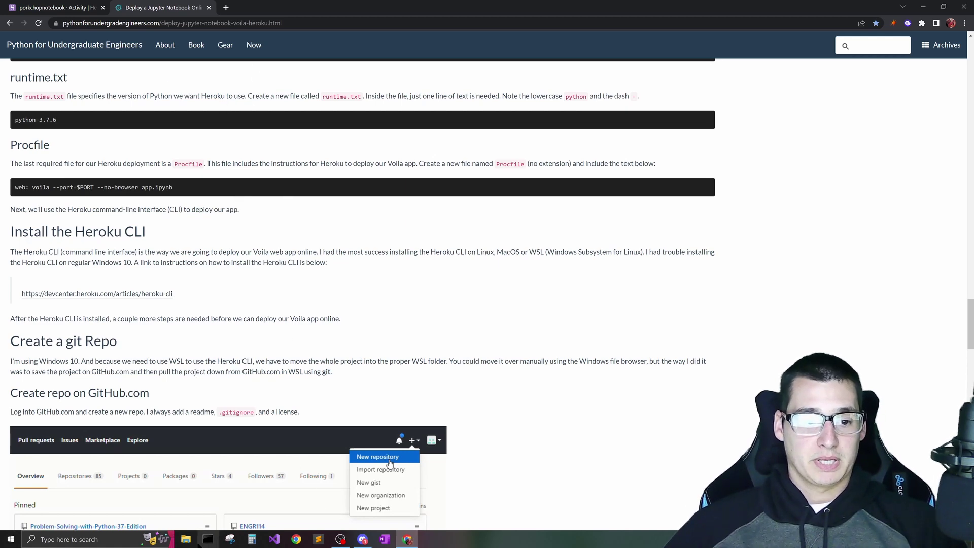
Step: Open the project's Procfile in Notepad and examine its launch command, highlighting the --Voila.ip=0.0.0.0 option
click(186, 539)
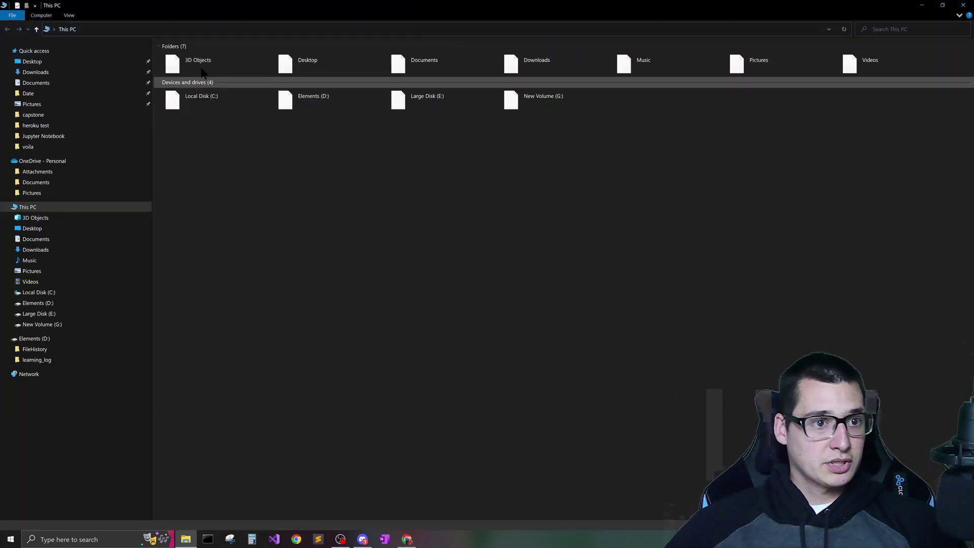
click(185, 539)
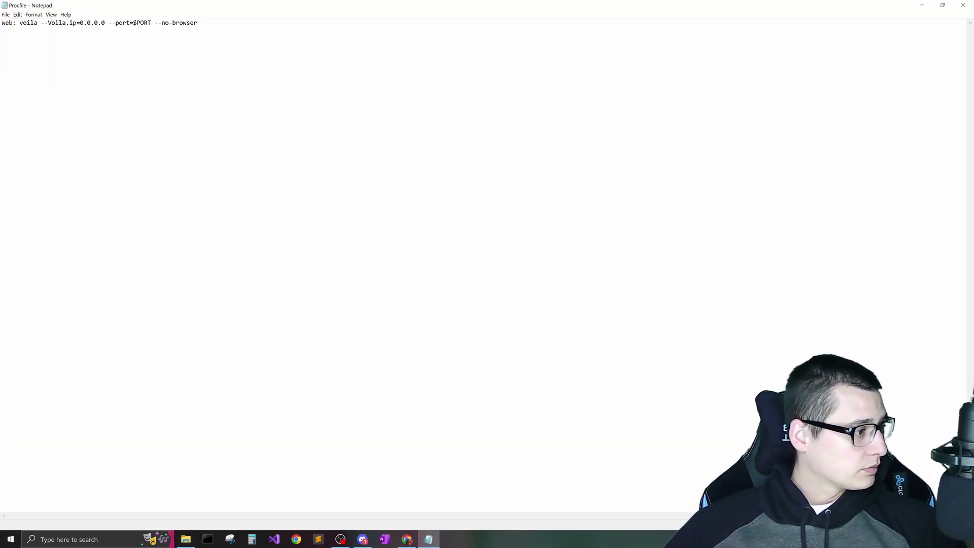
key(alt+Tab)
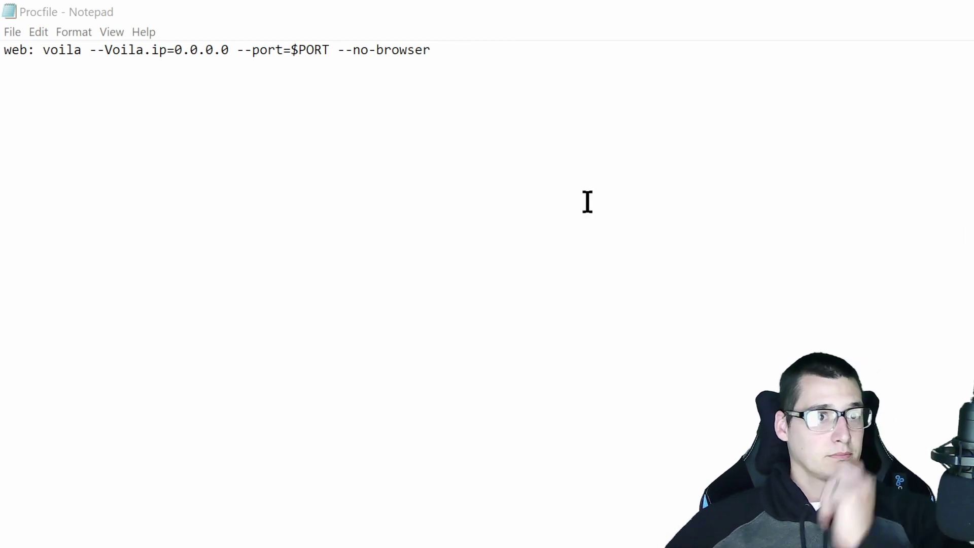
drag(89, 50, 230, 49)
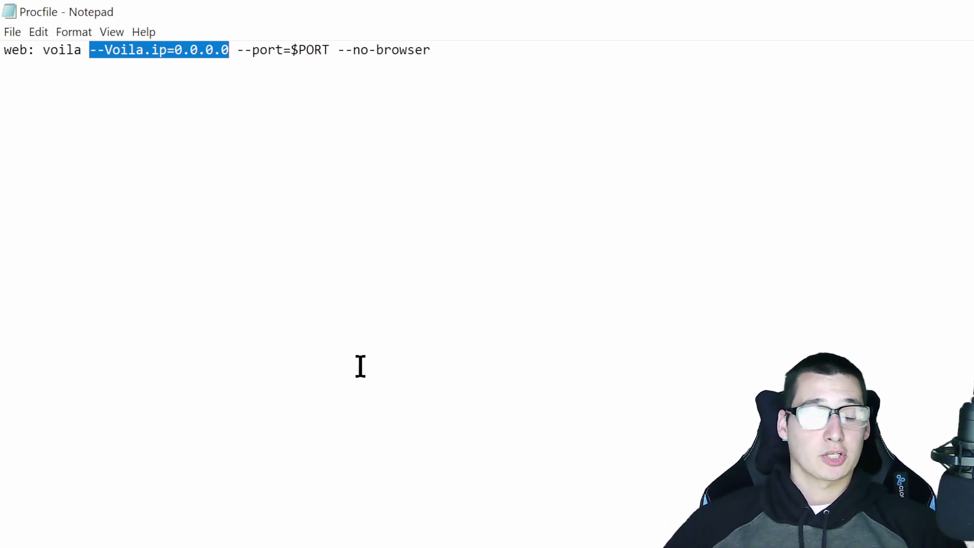
click(214, 112)
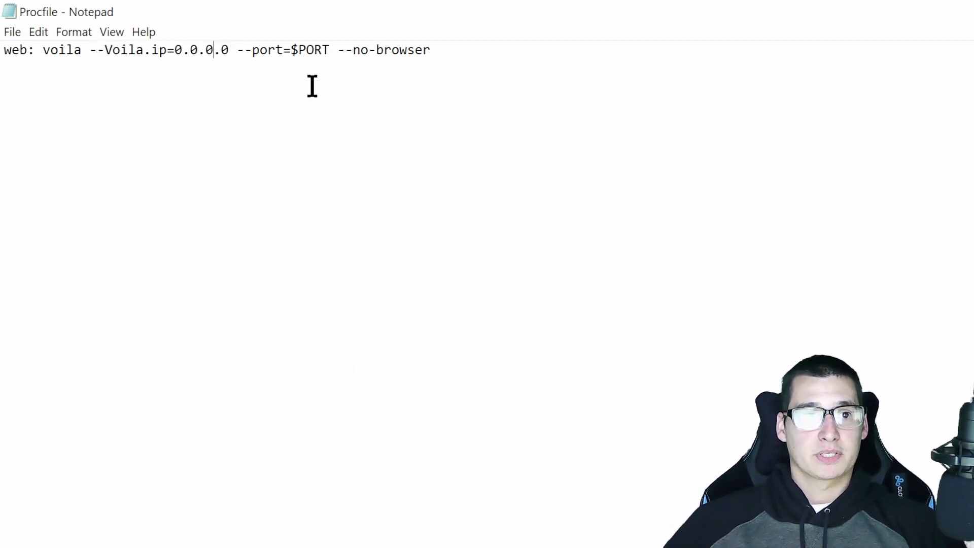
drag(443, 48, 16, 30)
click(198, 250)
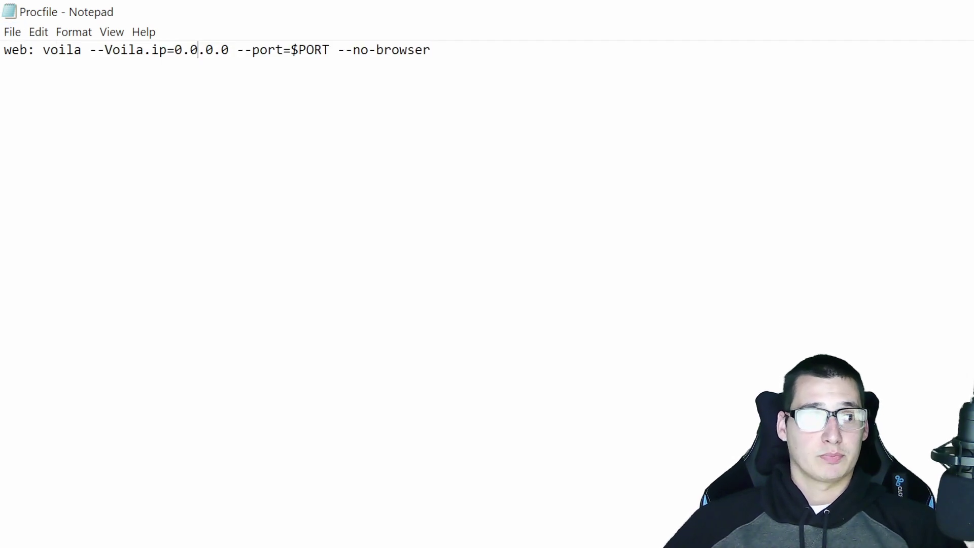
Step: Compare the article's Procfile instructions with the --Voila.ip=0.0.0.0 option in the local Procfile
key(alt+Tab)
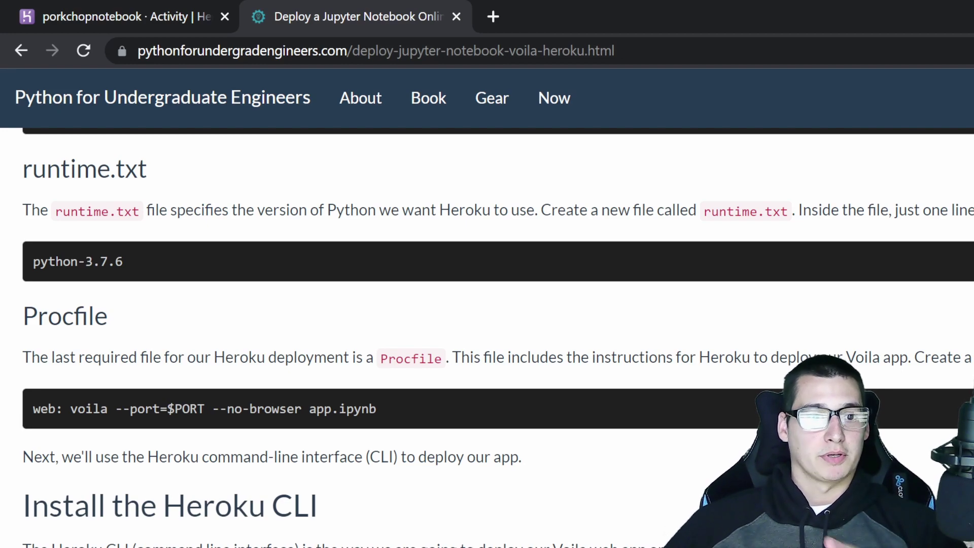
scroll(502, 380, down, 10)
scroll(508, 383, down, 18)
scroll(492, 406, up, 14)
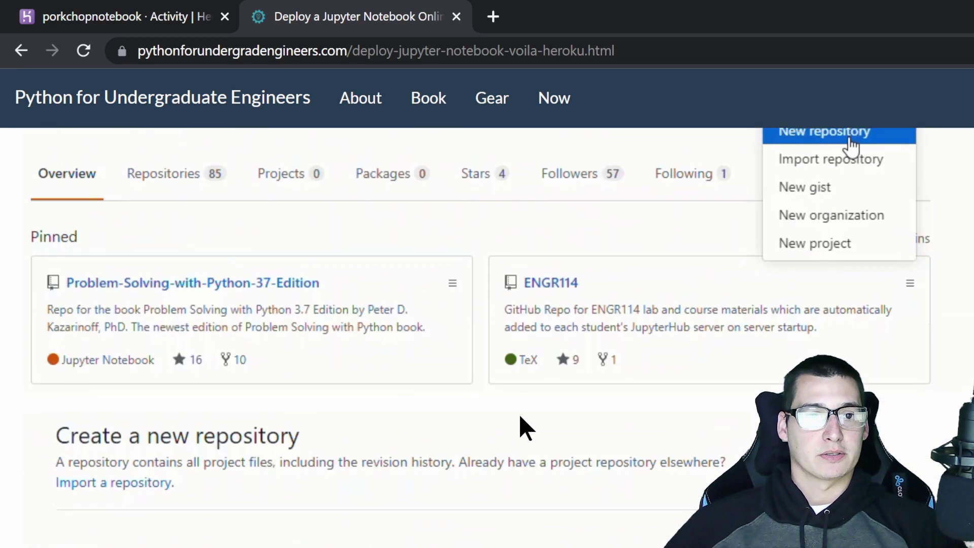
scroll(512, 426, up, 8)
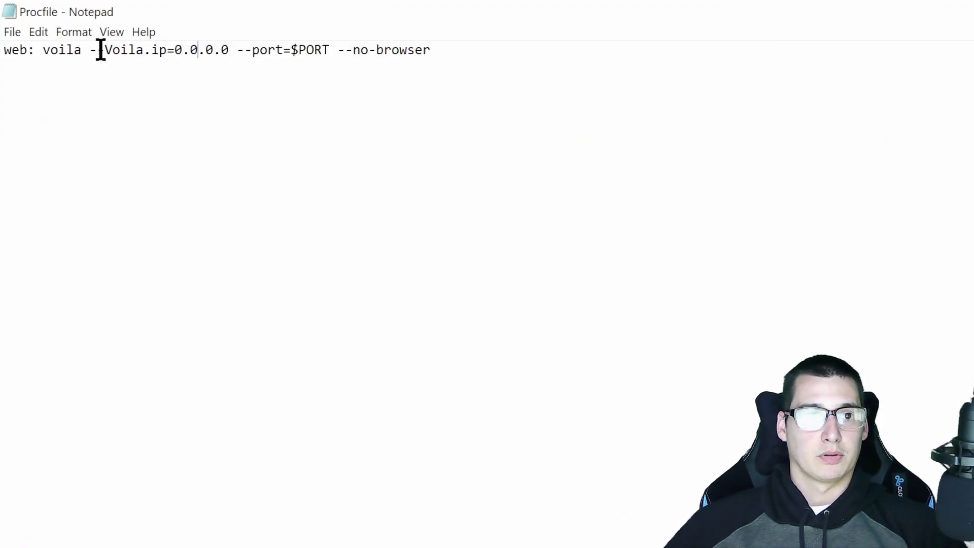
drag(96, 46, 229, 46)
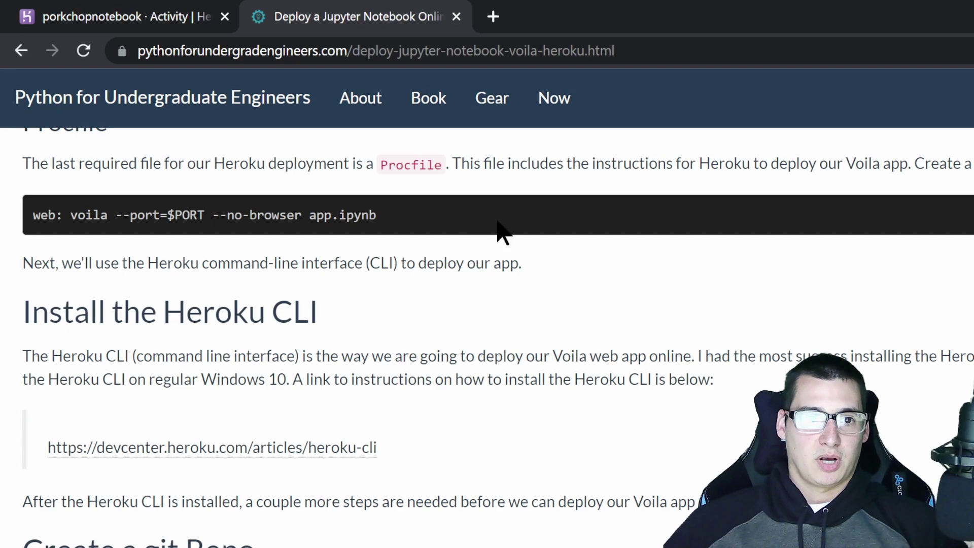
Step: Review the article again from the Procfile section back to its prerequisites and introduction
scroll(507, 304, up, 10)
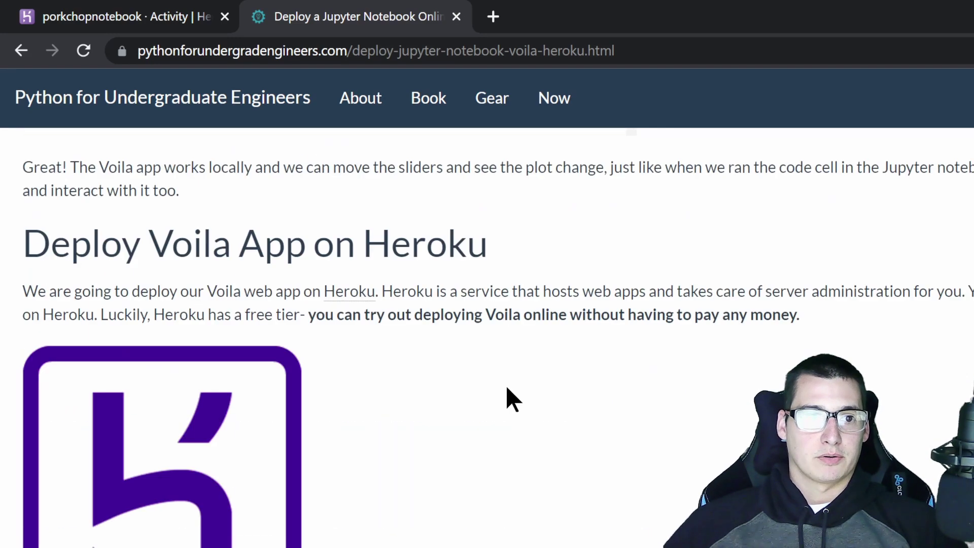
scroll(507, 388, up, 10)
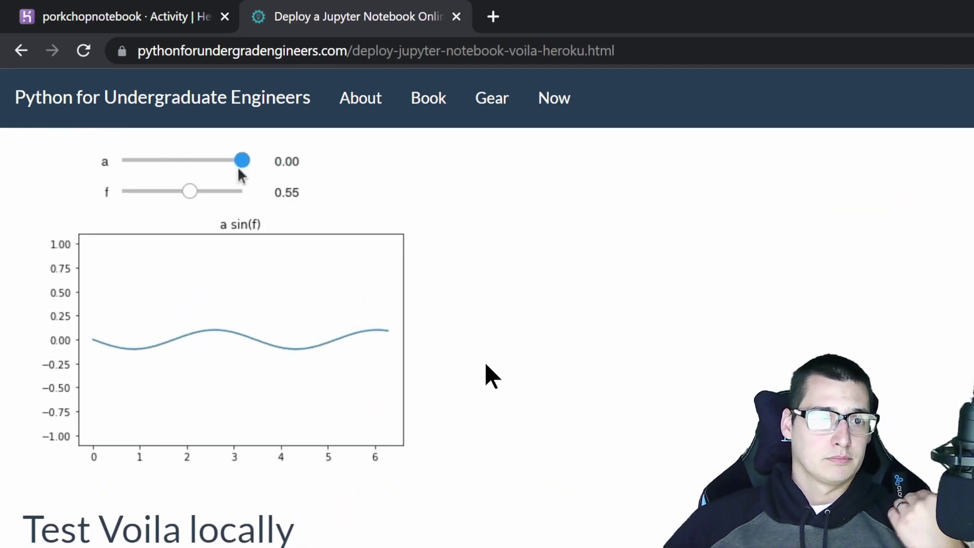
scroll(486, 364, up, 15)
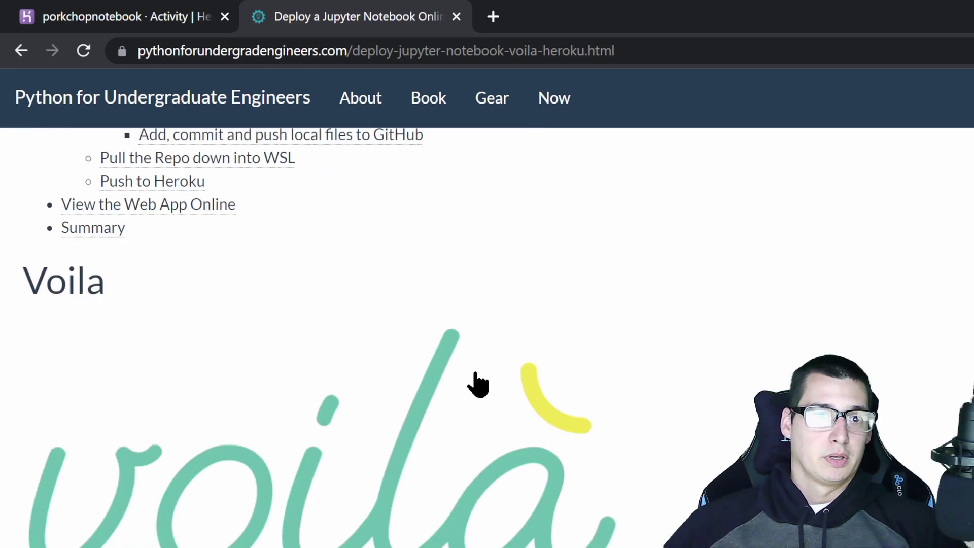
scroll(475, 380, up, 5)
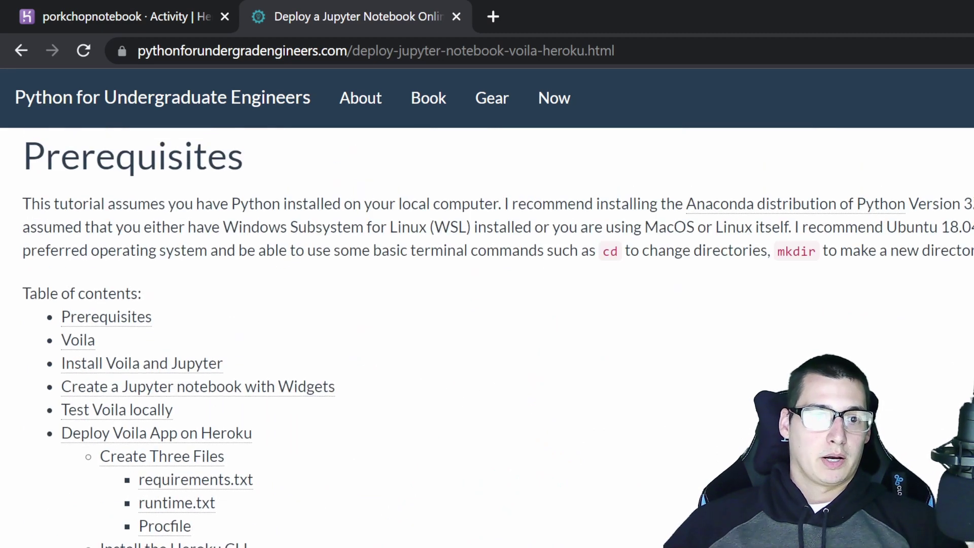
scroll(120, 141, up, 5)
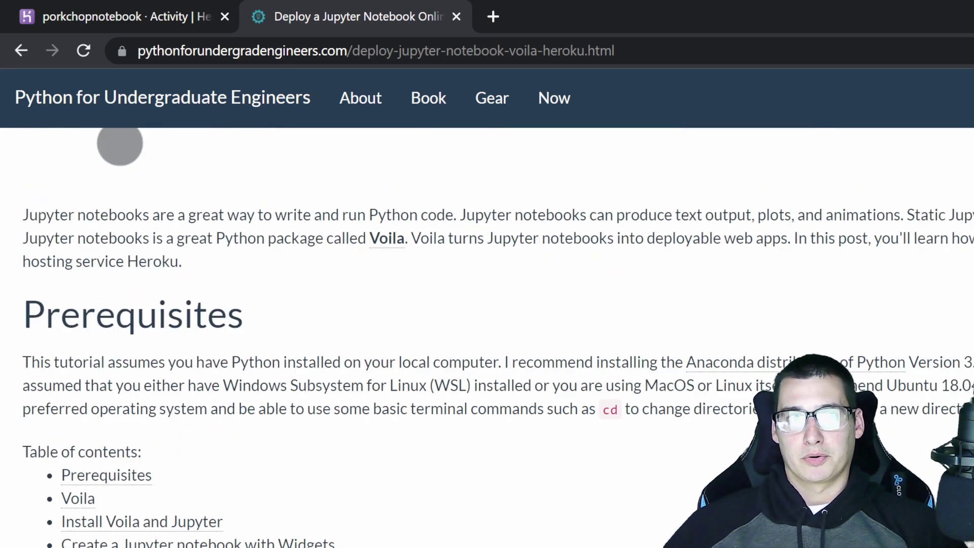
Step: Review the activity feed of the porkchopnotebook app on the Heroku dashboard
click(163, 11)
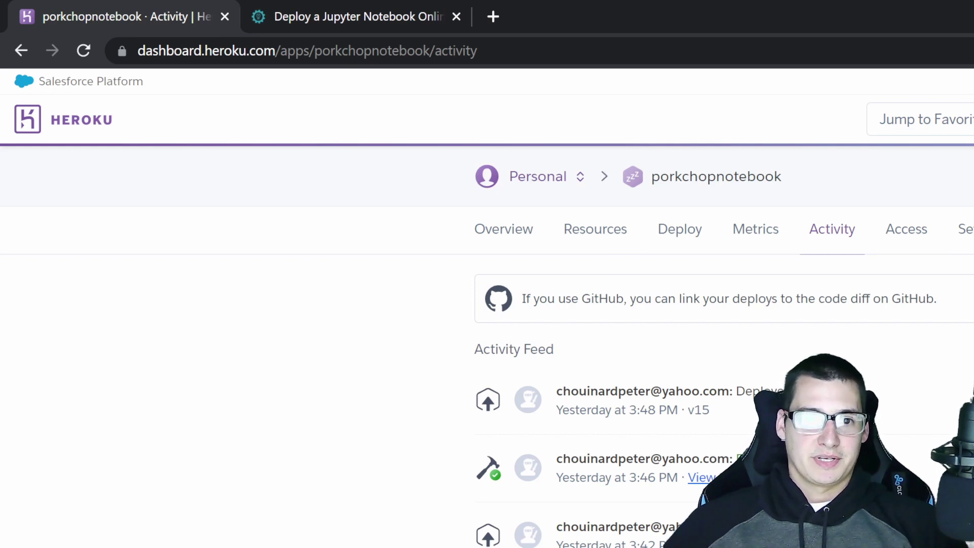
scroll(659, 355, down, 20)
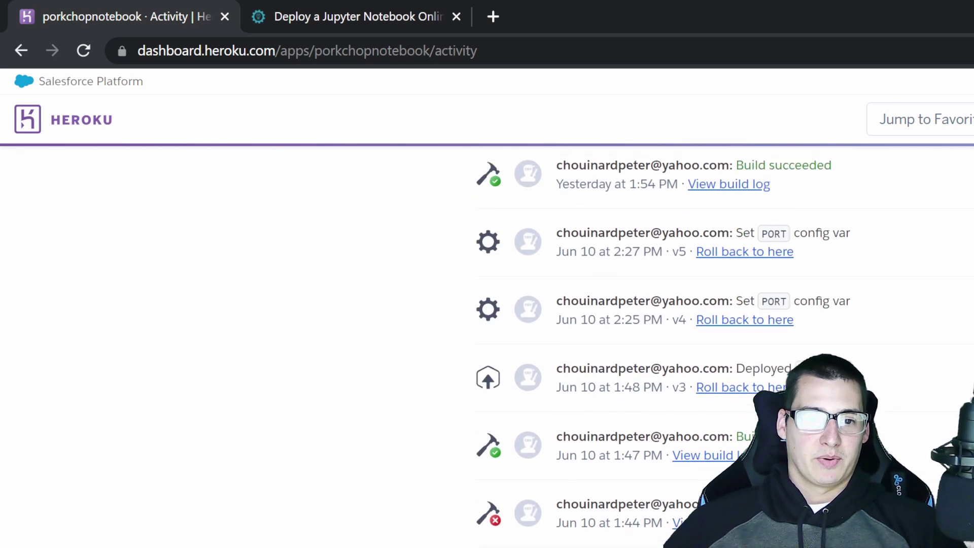
scroll(660, 355, up, 20)
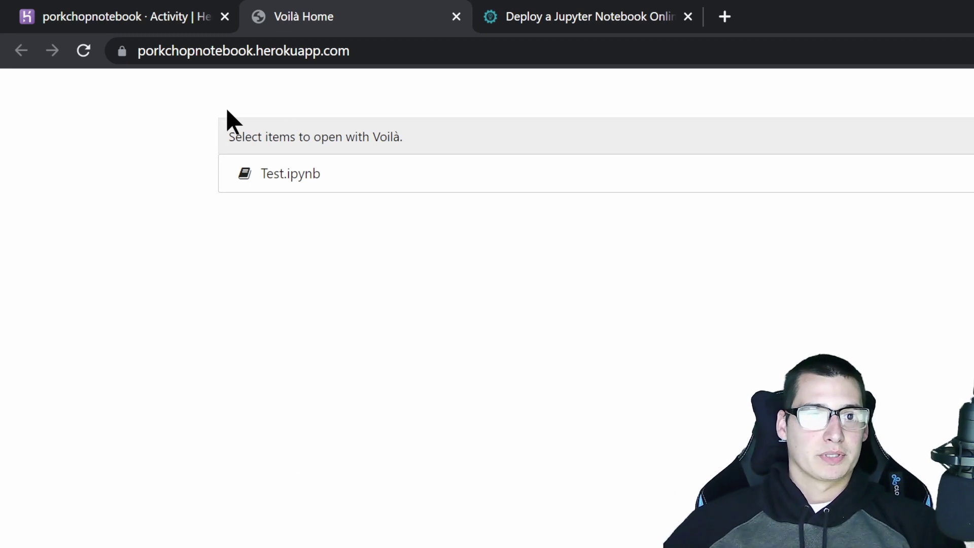
Step: Open Test.ipynb in the deployed Voilà app and examine its data table, charts, correlation heatmap and linear regression output
click(278, 185)
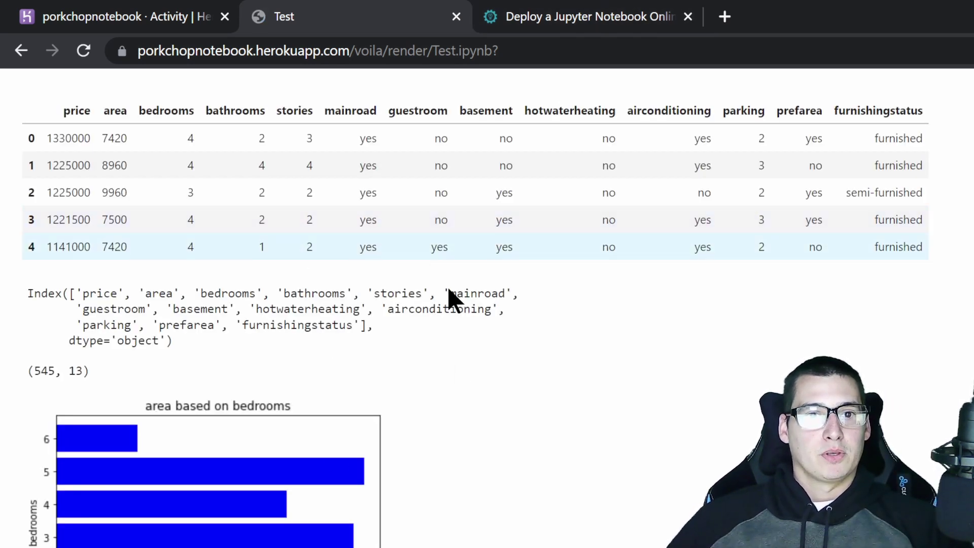
scroll(487, 305, down, 4)
scroll(487, 304, up, 4)
scroll(667, 274, down, 15)
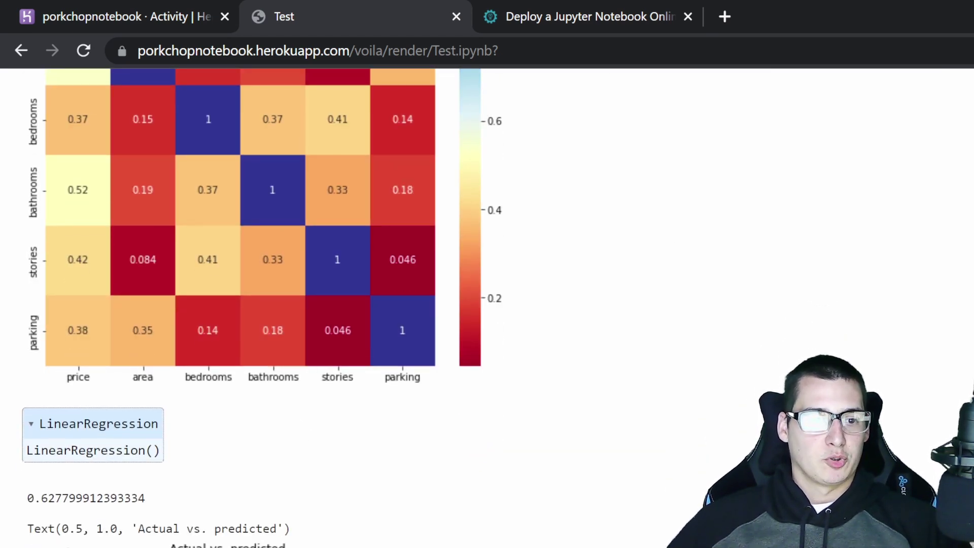
scroll(299, 430, up, 15)
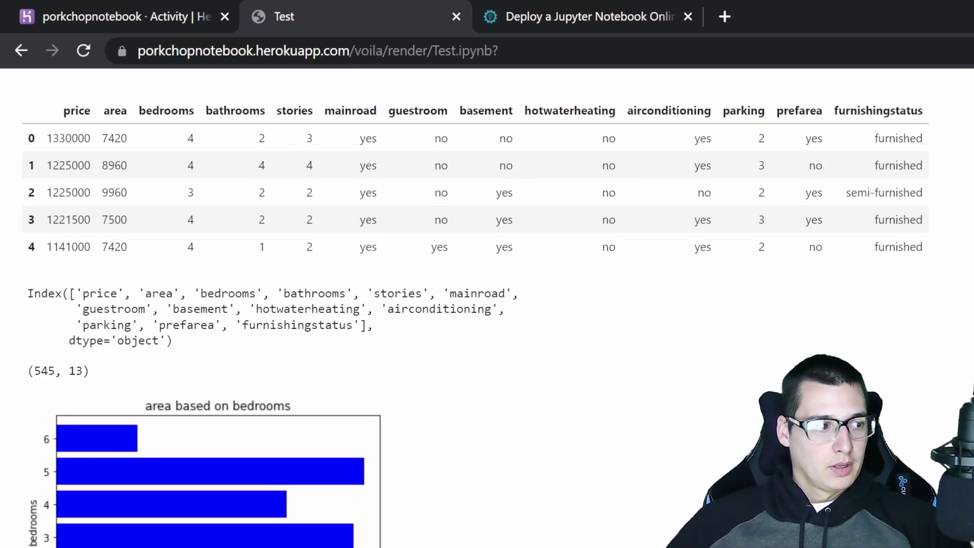
scroll(486, 304, down, 12)
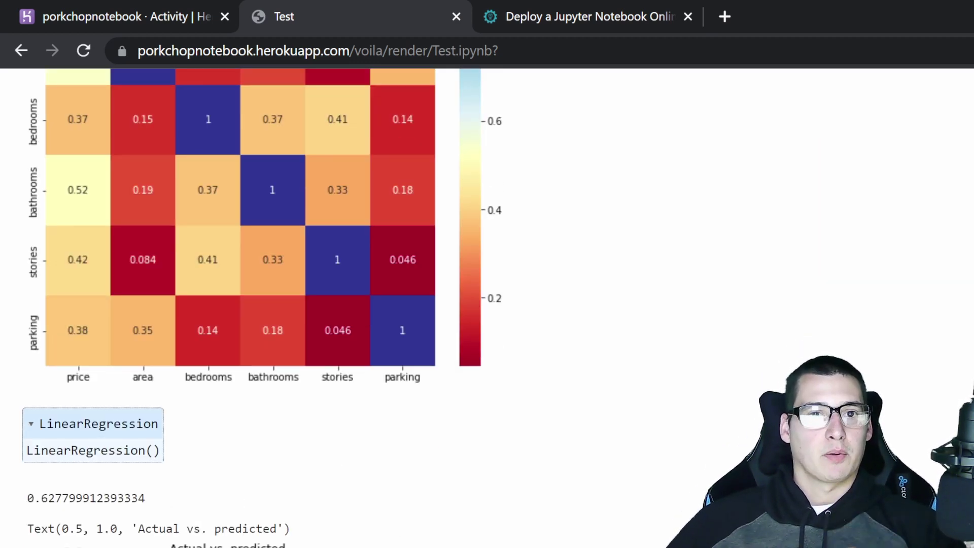
scroll(528, 299, up, 12)
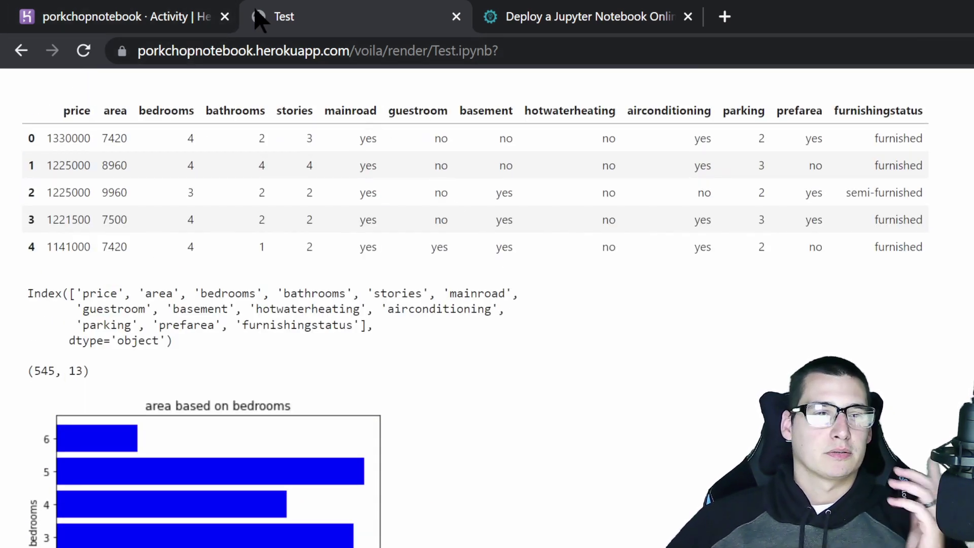
Step: Return to the Heroku activity page, then switch to a Command Prompt window and maximize it
click(152, 15)
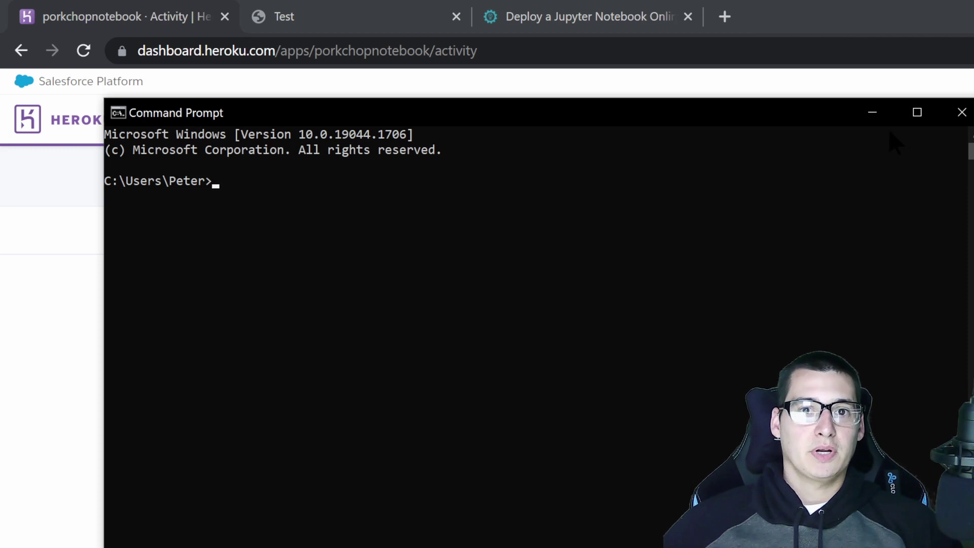
click(914, 111)
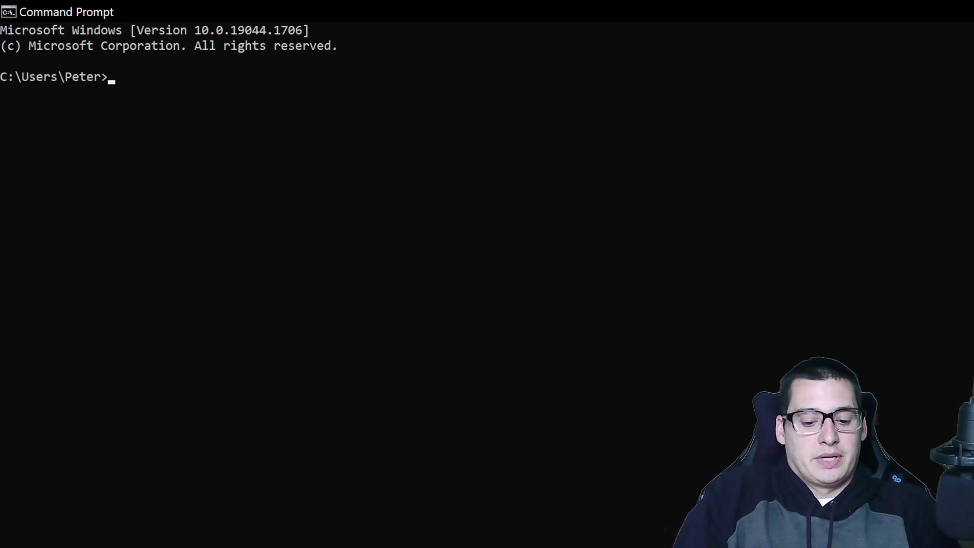
Step: Change the working directory to Documents/capstone/heroku test
text(cd)
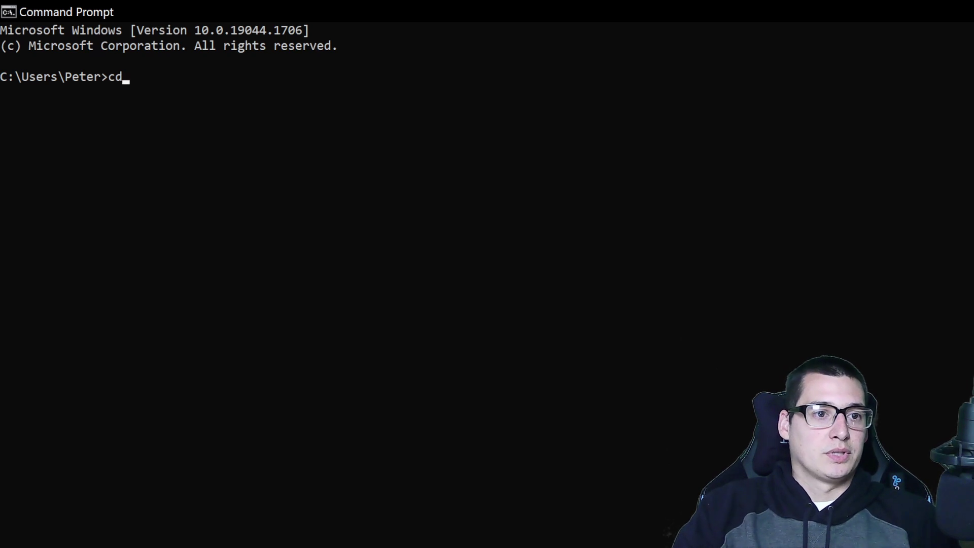
text( C:/)
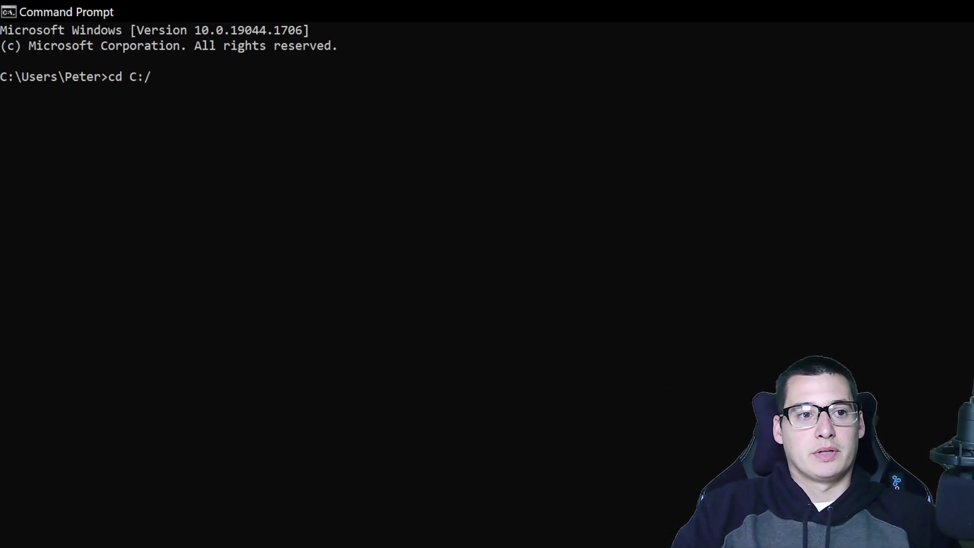
key(BackSpace)
key(BackSpace)
key(BackSpace)
text(D)
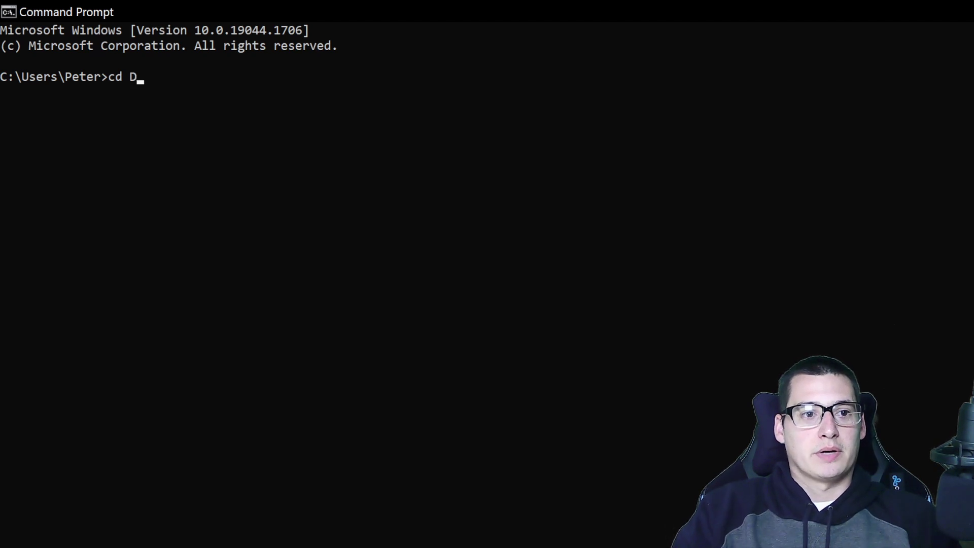
text(ocuments/capstone/)
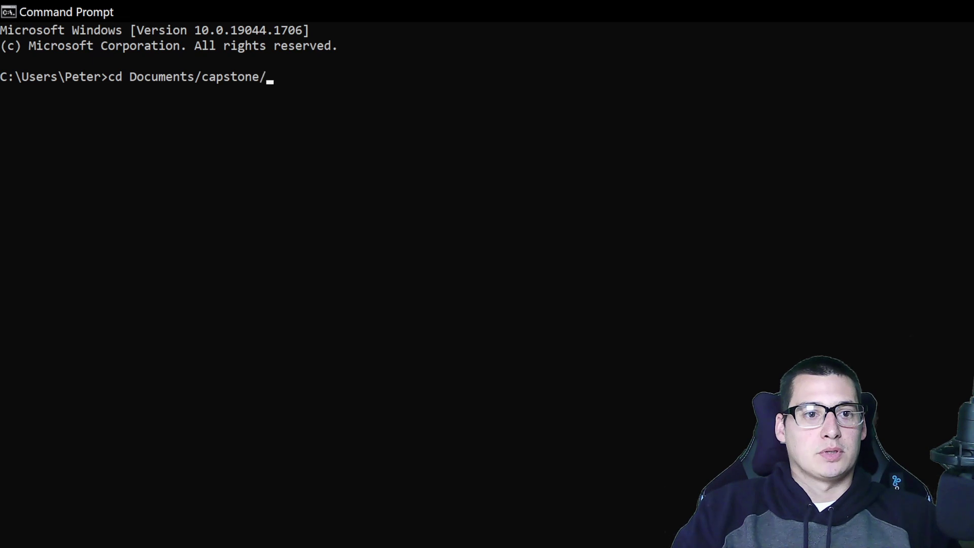
text(heroku test)
key(Return)
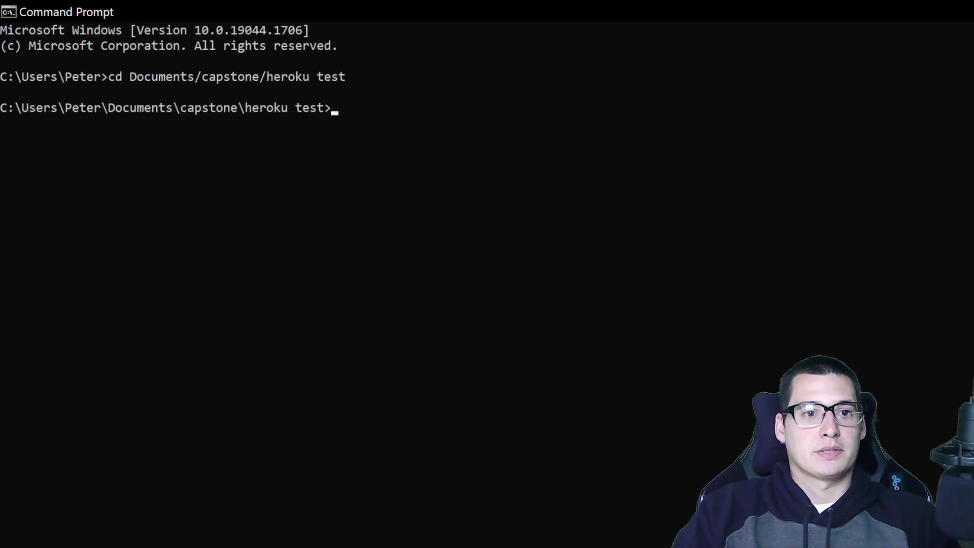
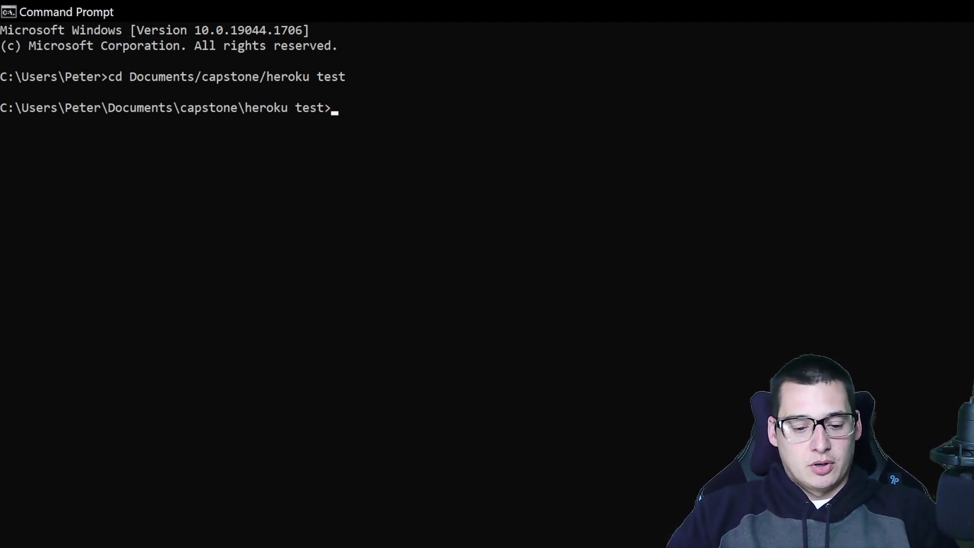
Step: Move up to the parent capstone directory with cd .. and go back into the heroku test folder
text(cd )
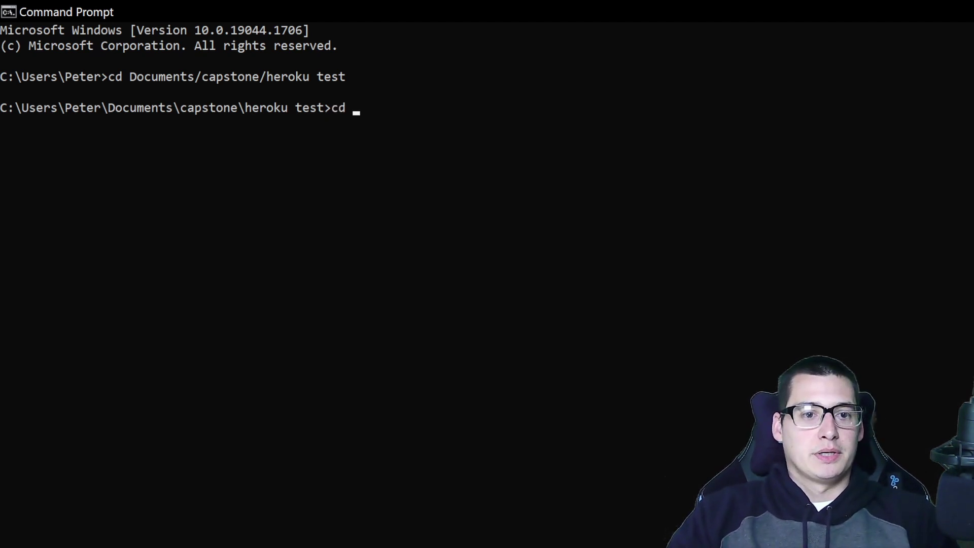
text(..)
key(Return)
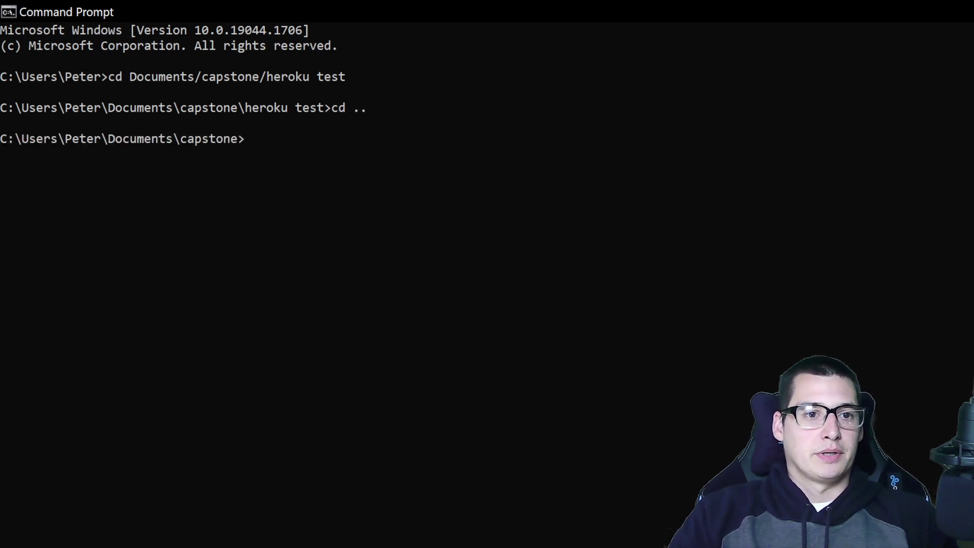
text(cd heroku t)
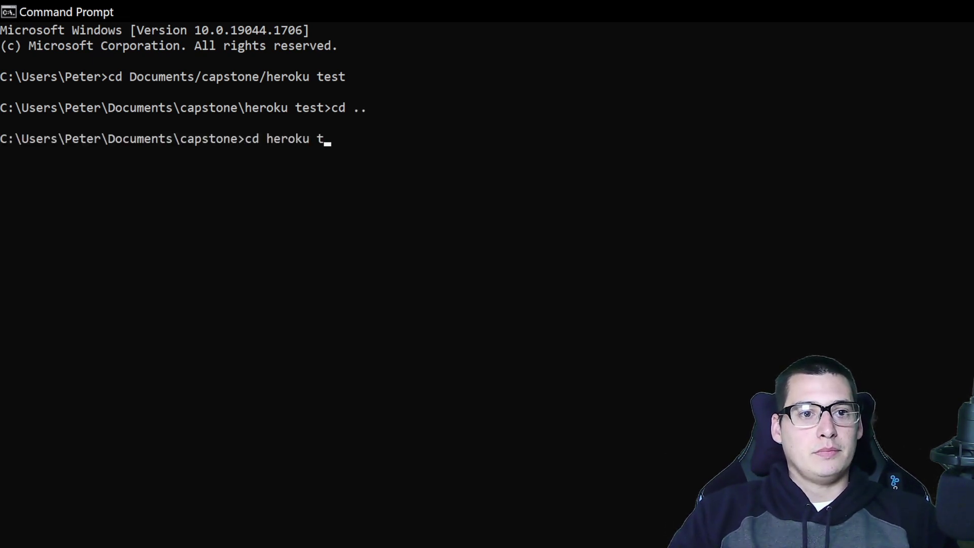
text(est)
key(Return)
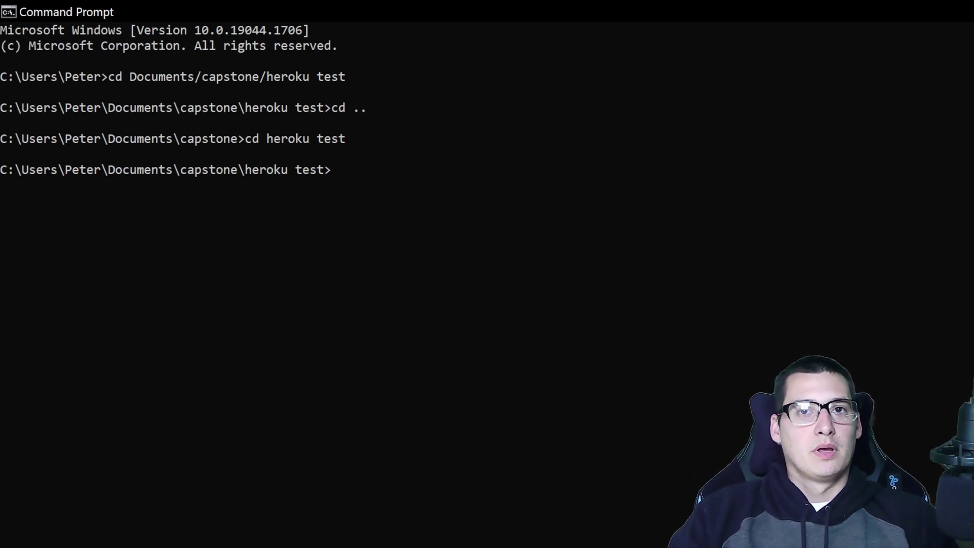
Step: Write the force-push command git push -f origin main at the prompt without running it
text(git)
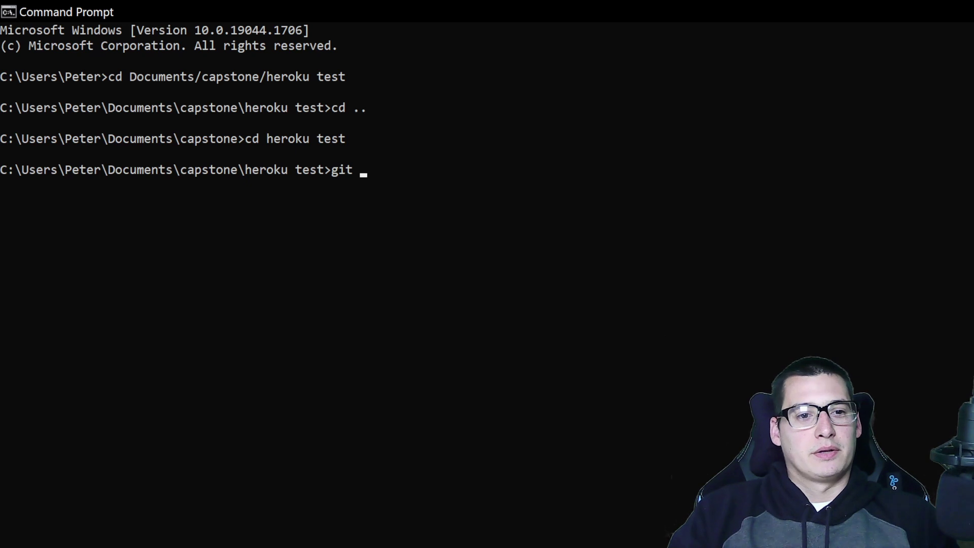
text( push)
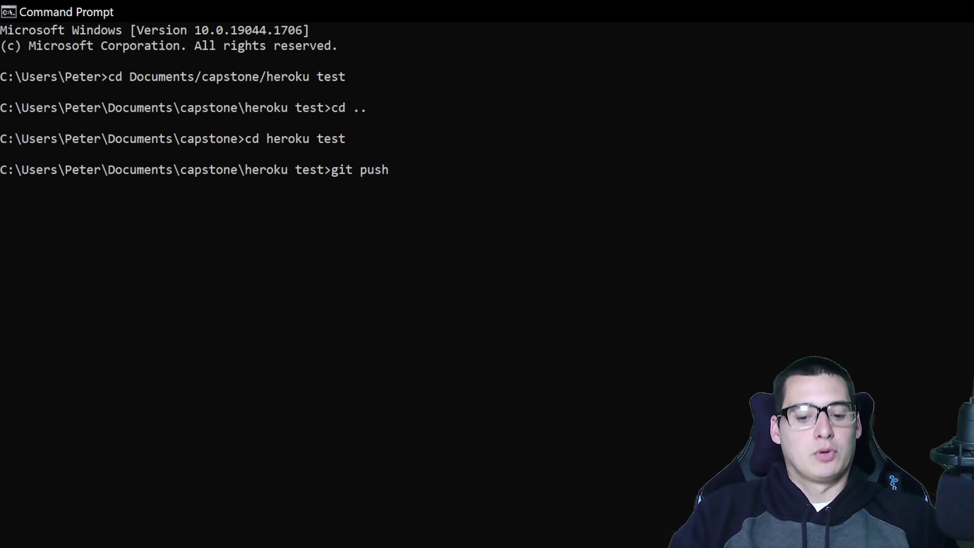
text(-f)
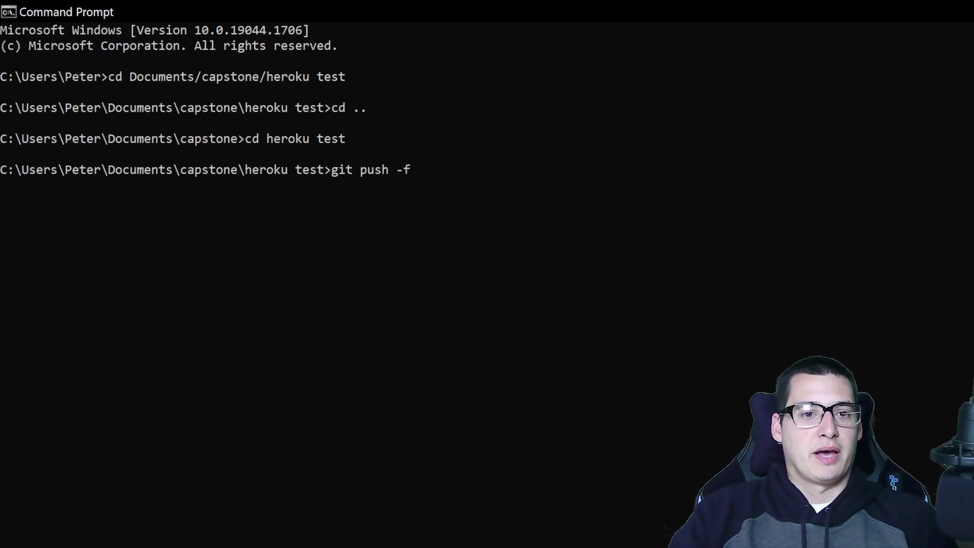
text( origna)
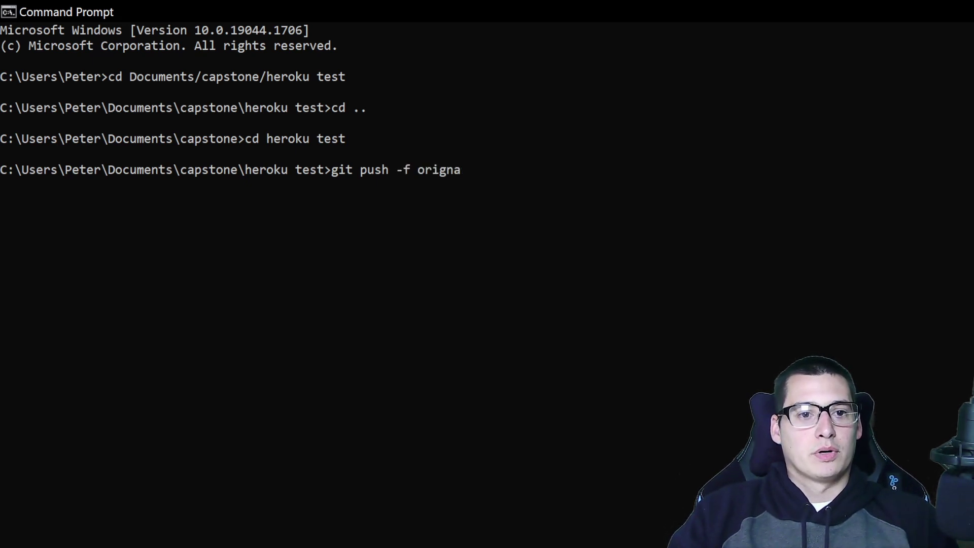
key(BackSpace)
key(BackSpace)
text(in master)
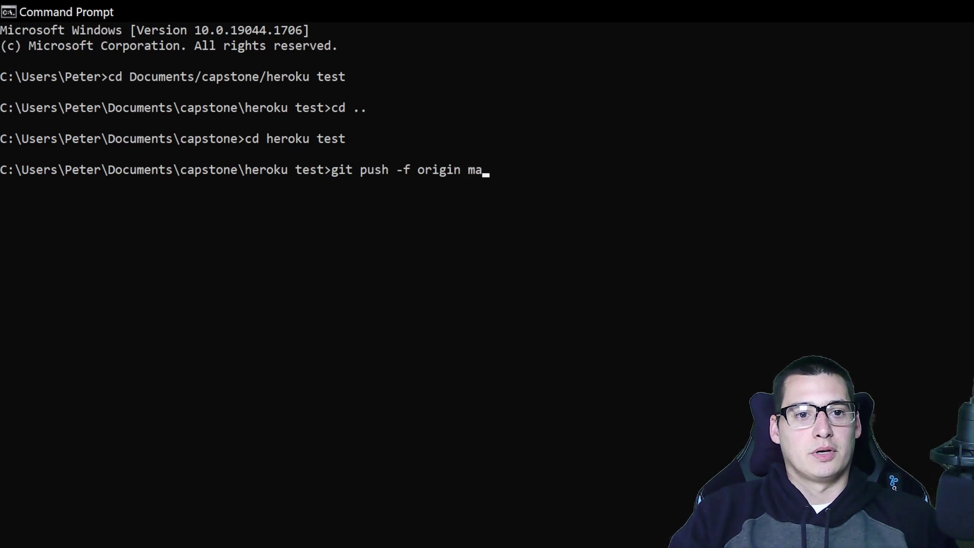
key(BackSpace)
key(BackSpace)
key(BackSpace)
key(BackSpace)
key(BackSpace)
text(m)
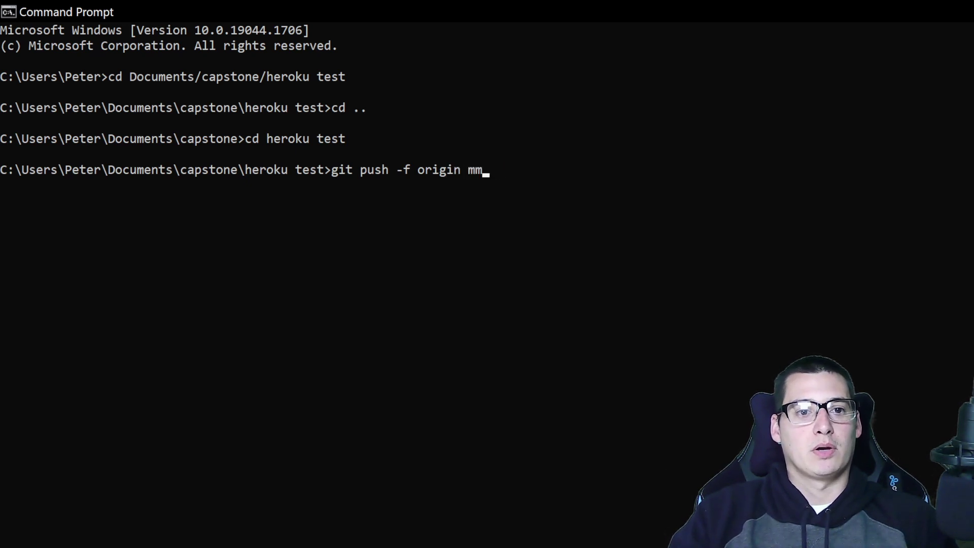
key(BackSpace)
key(BackSpace)
text(main)
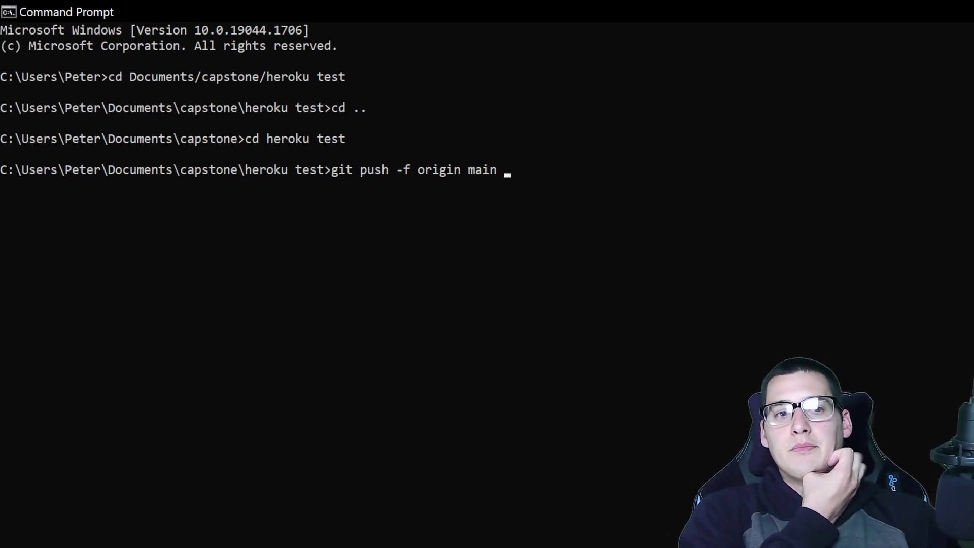
key(BackSpace)
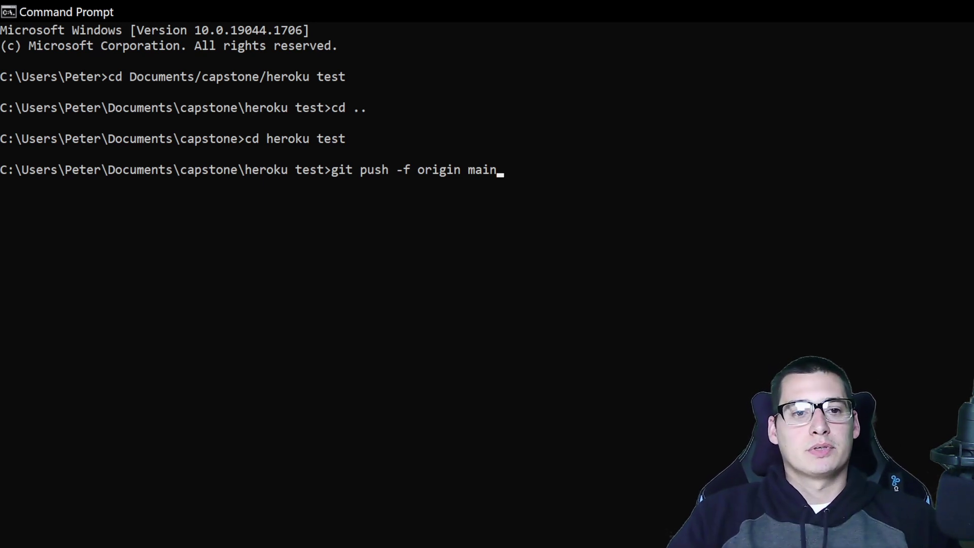
Step: Replace the unrun push command at the prompt with heroku remote:, without running it
key(BackSpace)
key(BackSpace)
key(BackSpace)
key(BackSpace)
key(BackSpace)
key(BackSpace)
key(BackSpace)
key(BackSpace)
key(BackSpace)
key(BackSpace)
key(BackSpace)
key(BackSpace)
key(BackSpace)
key(BackSpace)
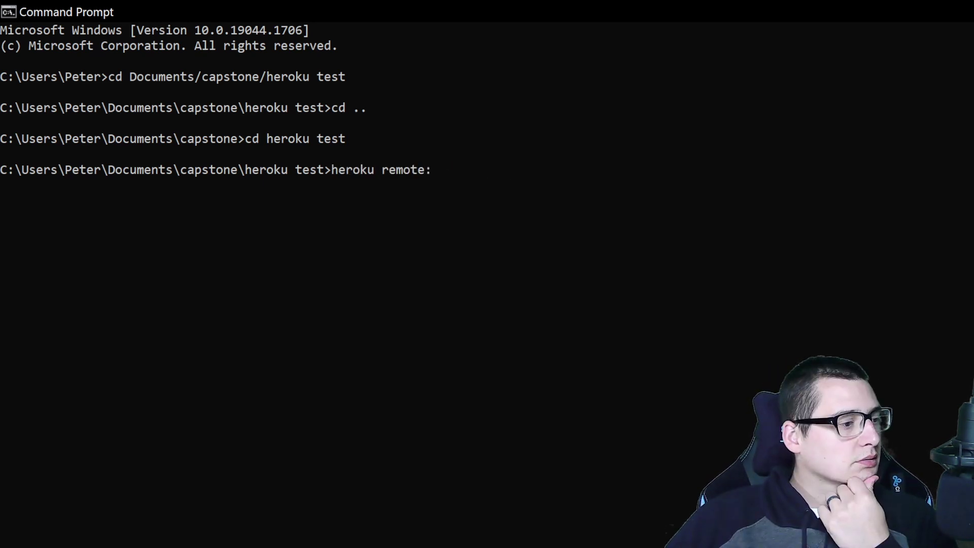
Step: Switch to the DEV article on updating a deployed Heroku app and review its clone, commit, login and remote commands
key(alt+Tab)
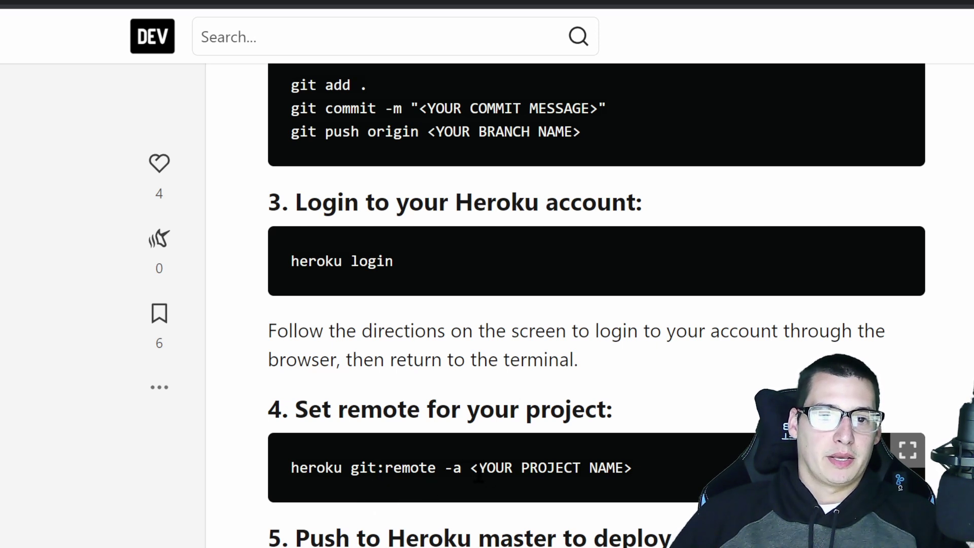
drag(479, 468, 633, 473)
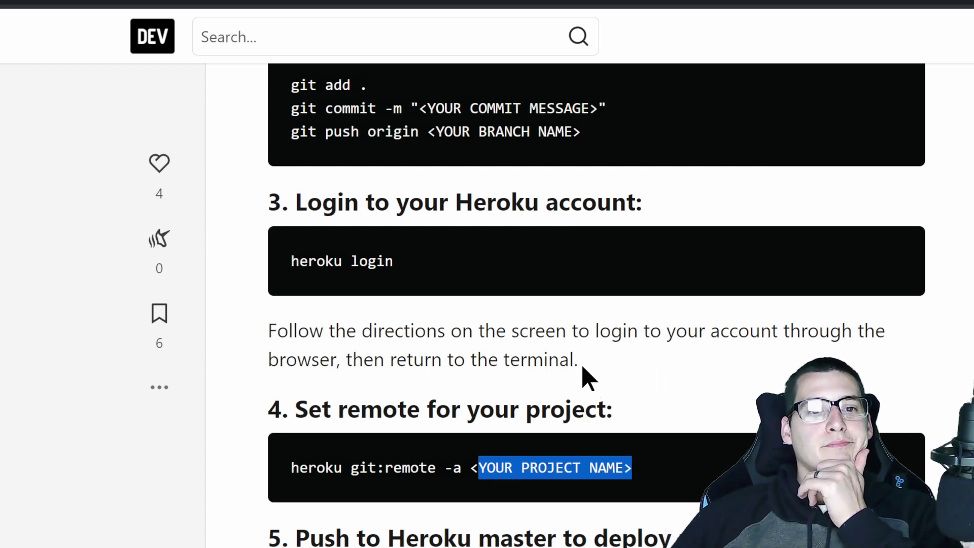
scroll(522, 404, up, 3)
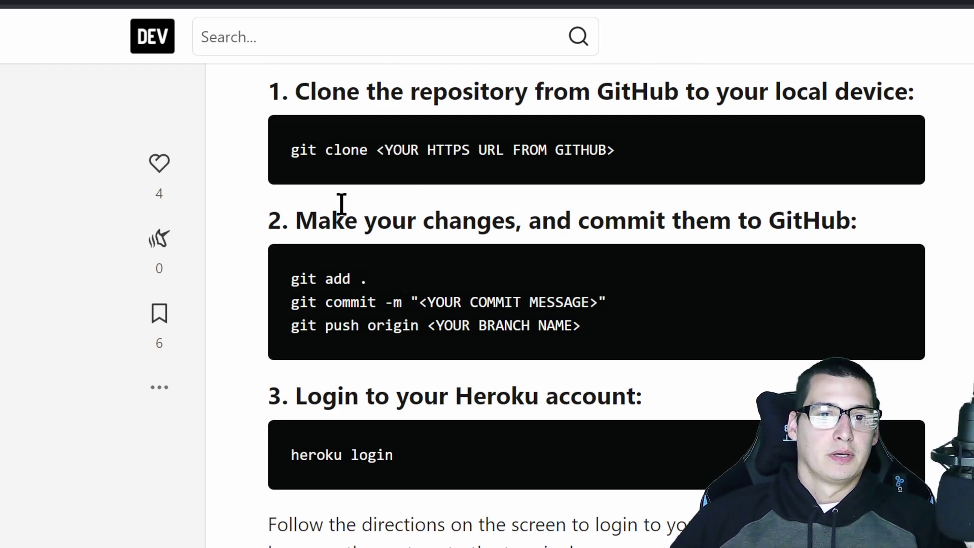
scroll(343, 223, down, 2)
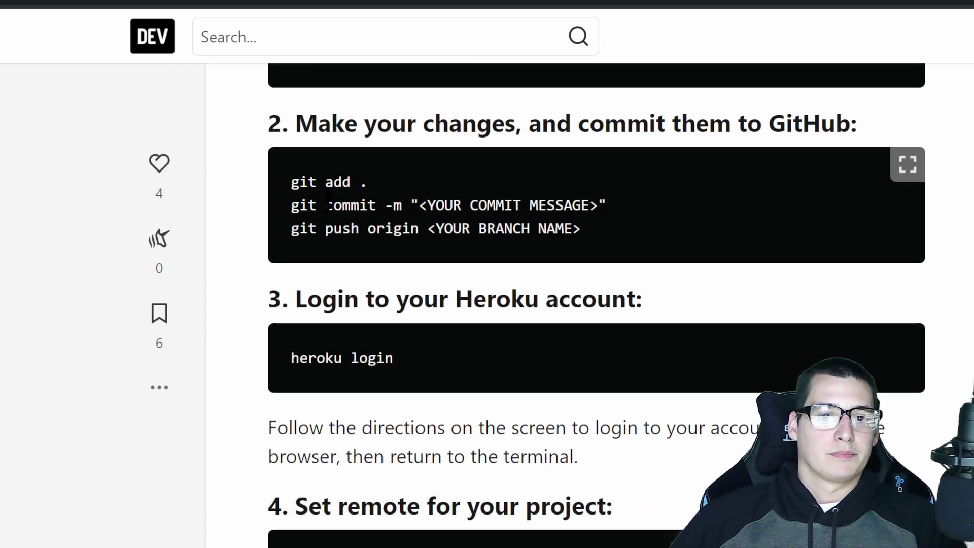
scroll(312, 203, up, 2)
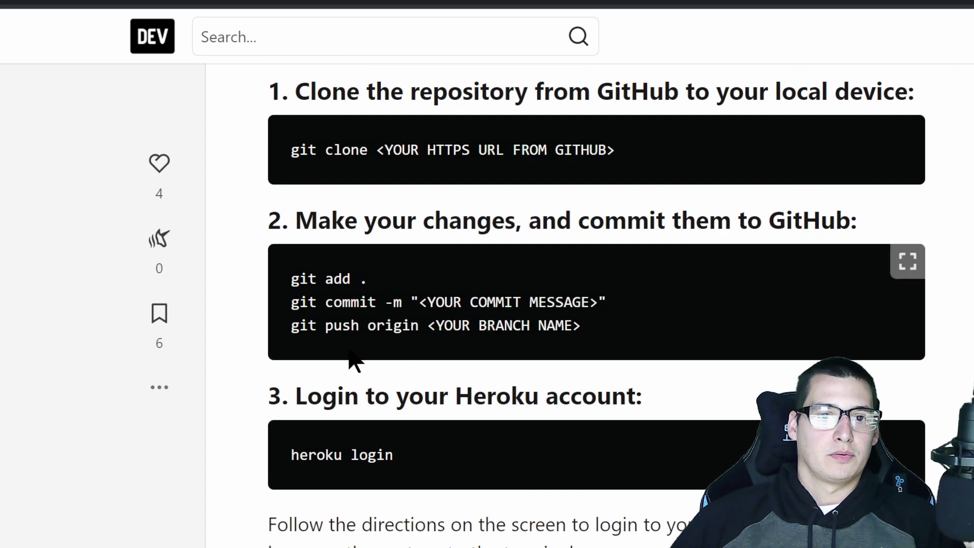
scroll(348, 358, up, 5)
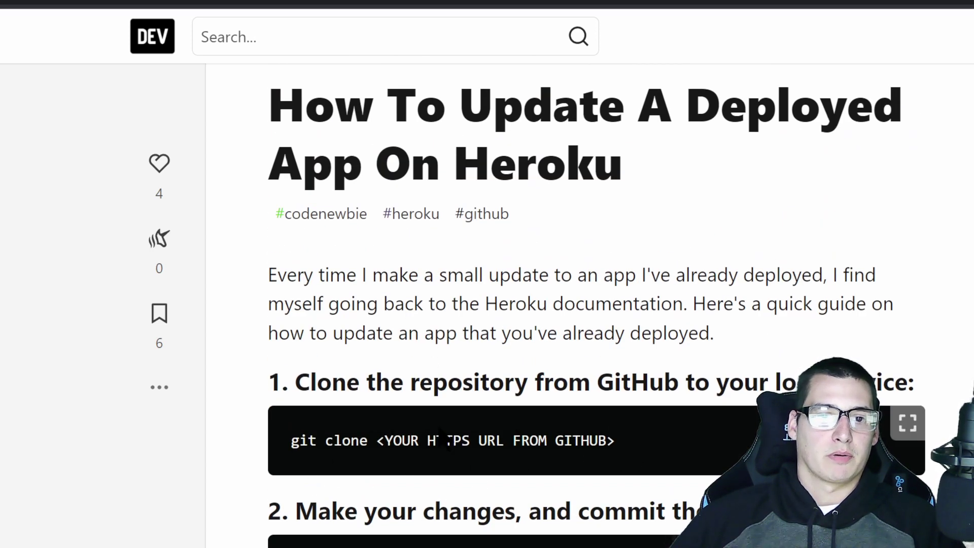
scroll(588, 435, down, 2)
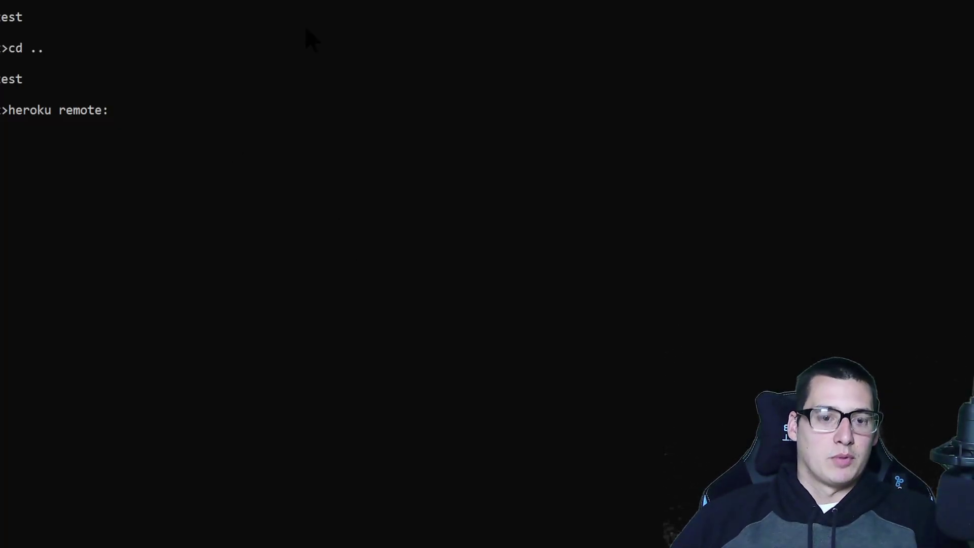
Step: Replace the unrun heroku remote: text in the Command Prompt with git init, without running it
key(BackSpace)
key(BackSpace)
key(BackSpace)
key(BackSpace)
key(BackSpace)
key(BackSpace)
key(BackSpace)
key(BackSpace)
key(BackSpace)
key(BackSpace)
key(BackSpace)
key(BackSpace)
key(BackSpace)
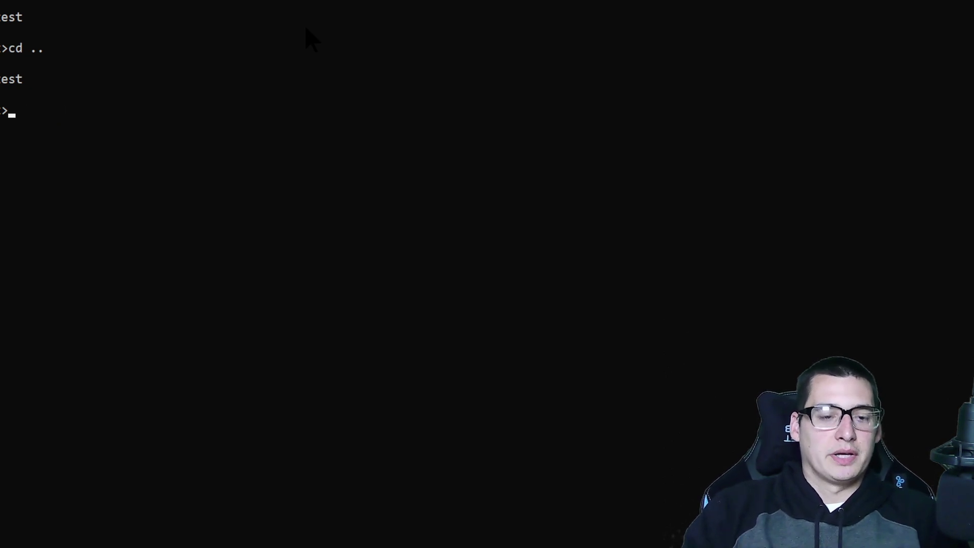
text(git inti)
key(BackSpace)
key(BackSpace)
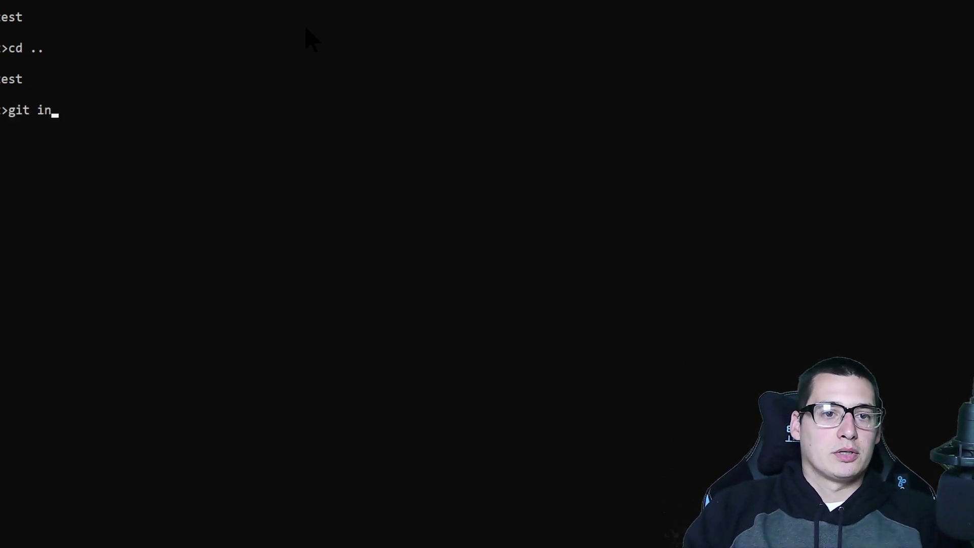
text(it)
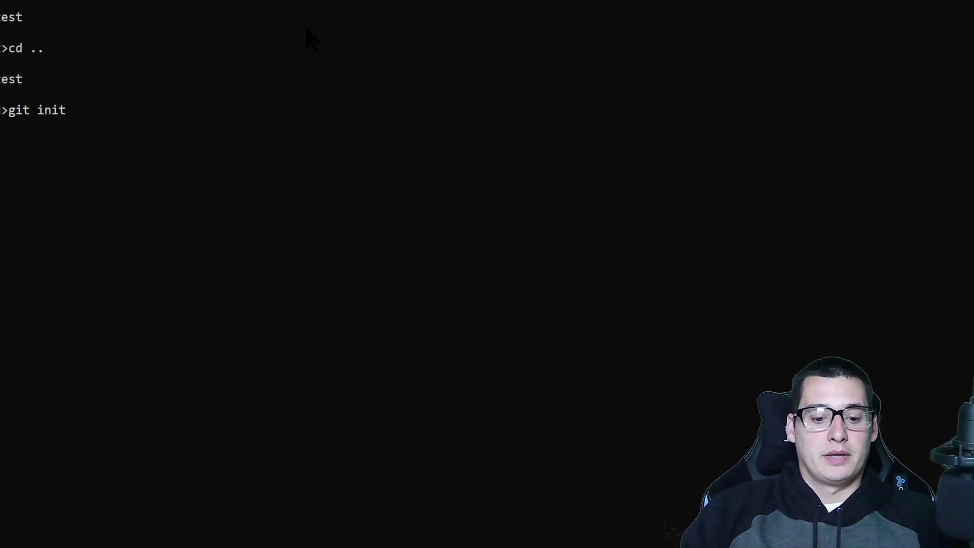
Step: Replace the unrun git init command at the prompt with git add ., without running it
key(BackSpace)
key(BackSpace)
key(BackSpace)
key(BackSpace)
key(BackSpace)
key(BackSpace)
key(BackSpace)
key(BackSpace)
key(BackSpace)
text(git a)
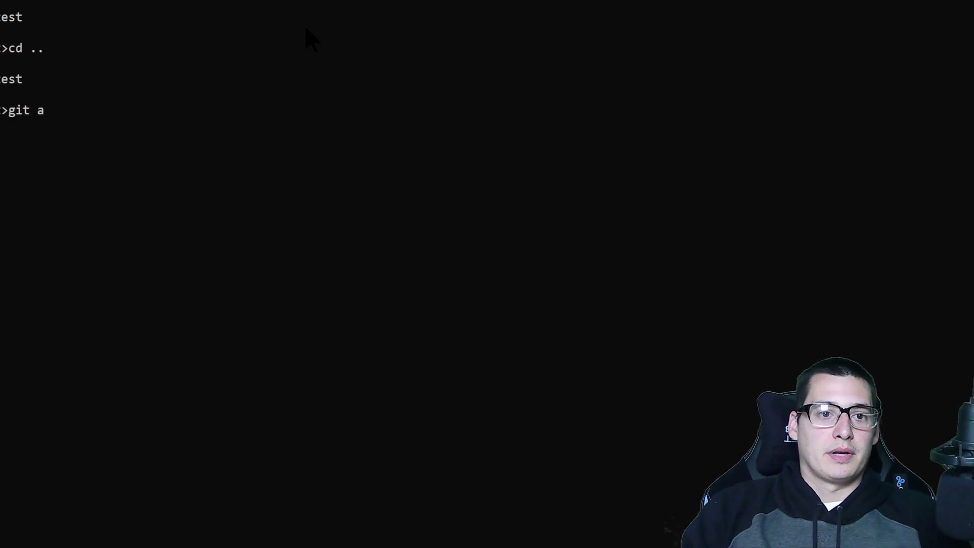
text(dd .)
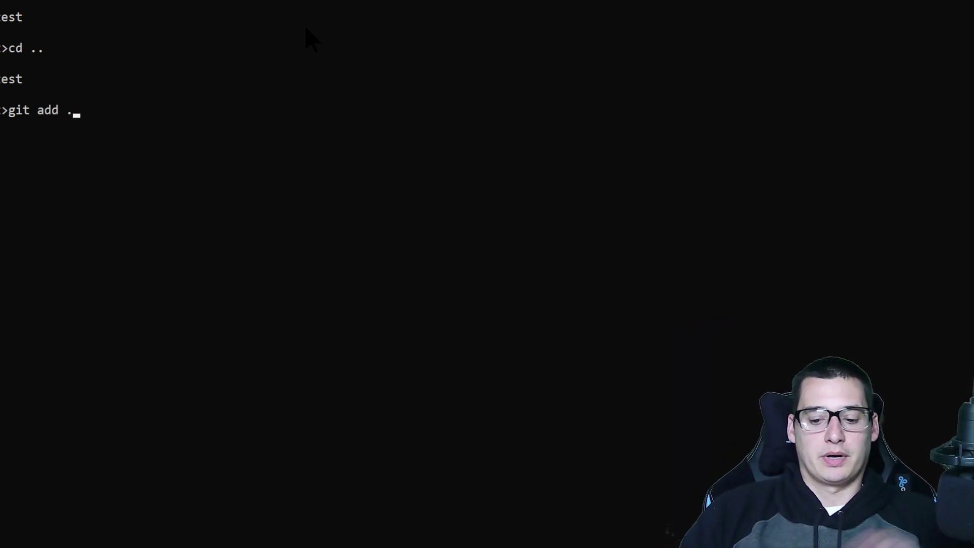
Step: Replace the unrun git add . command at the prompt with git commit -am "intial commit", without running it
key(BackSpace)
key(BackSpace)
key(BackSpace)
key(BackSpace)
key(BackSpace)
key(BackSpace)
key(BackSpace)
key(BackSpace)
key(BackSpace)
key(BackSpace)
text(gi)
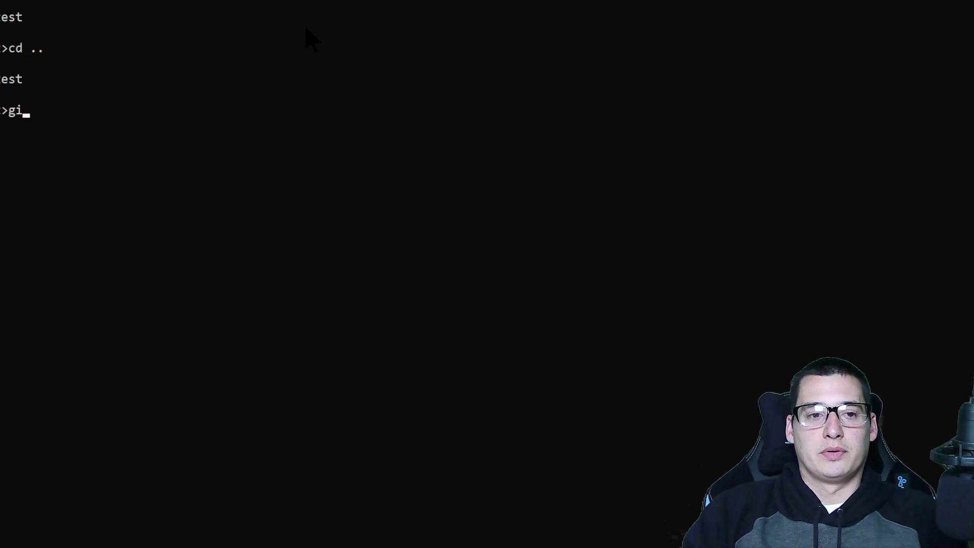
text(t commit)
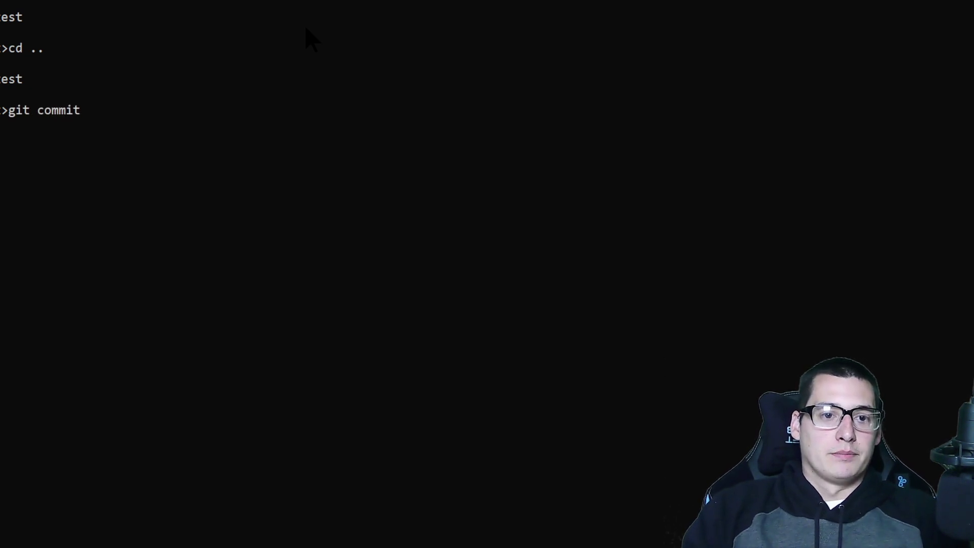
text( -am)
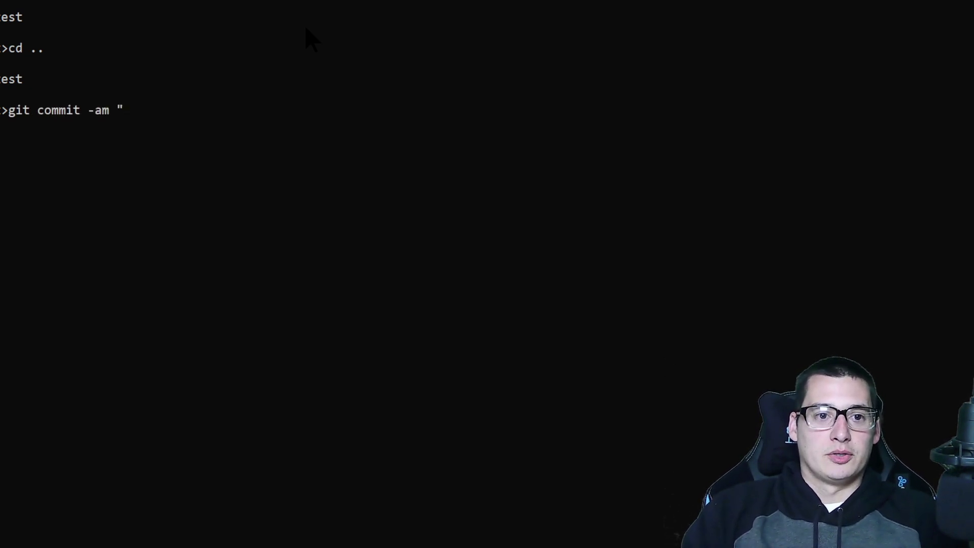
text( "intial pus)
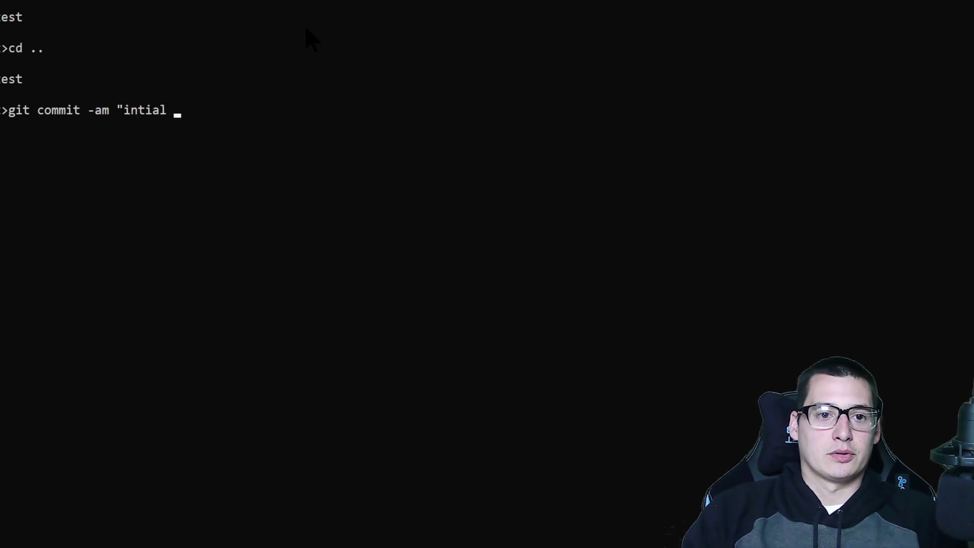
key(BackSpace)
key(BackSpace)
key(BackSpace)
text(comm)
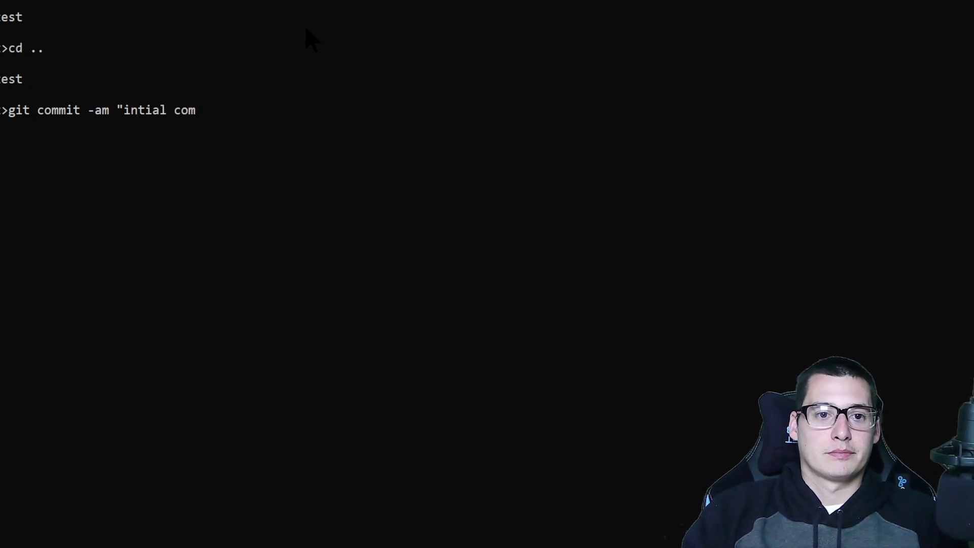
text(it")
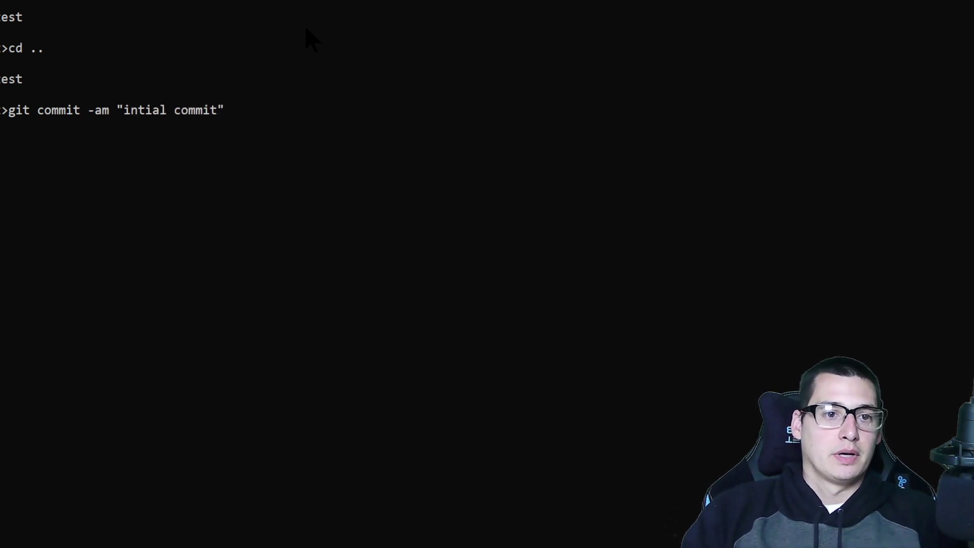
Step: Replace the unrun commit command at the prompt with git push, without running it
key(BackSpace)
key(BackSpace)
key(BackSpace)
key(BackSpace)
key(BackSpace)
key(BackSpace)
key(BackSpace)
key(BackSpace)
key(BackSpace)
key(BackSpace)
key(BackSpace)
key(BackSpace)
key(BackSpace)
key(BackSpace)
key(BackSpace)
key(BackSpace)
key(BackSpace)
key(BackSpace)
key(BackSpace)
key(BackSpace)
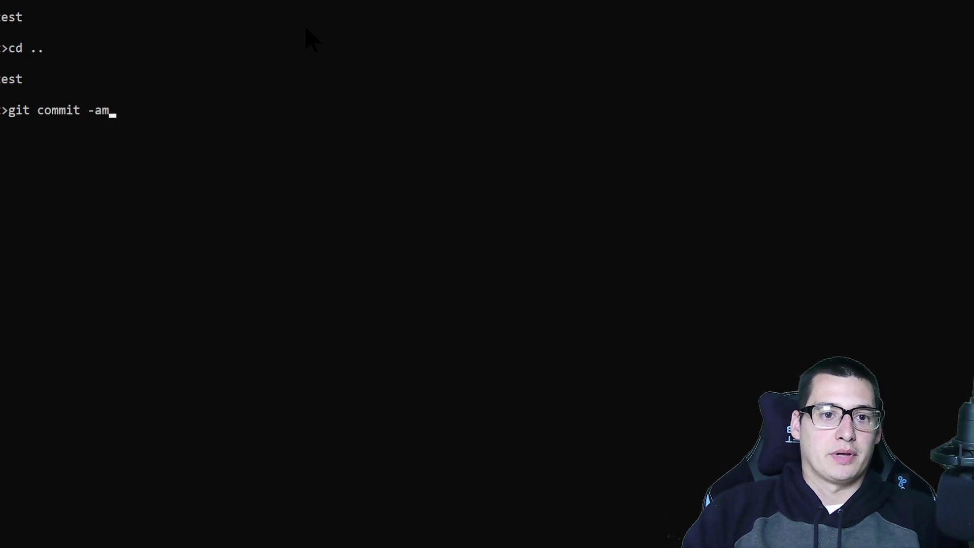
key(BackSpace)
key(BackSpace)
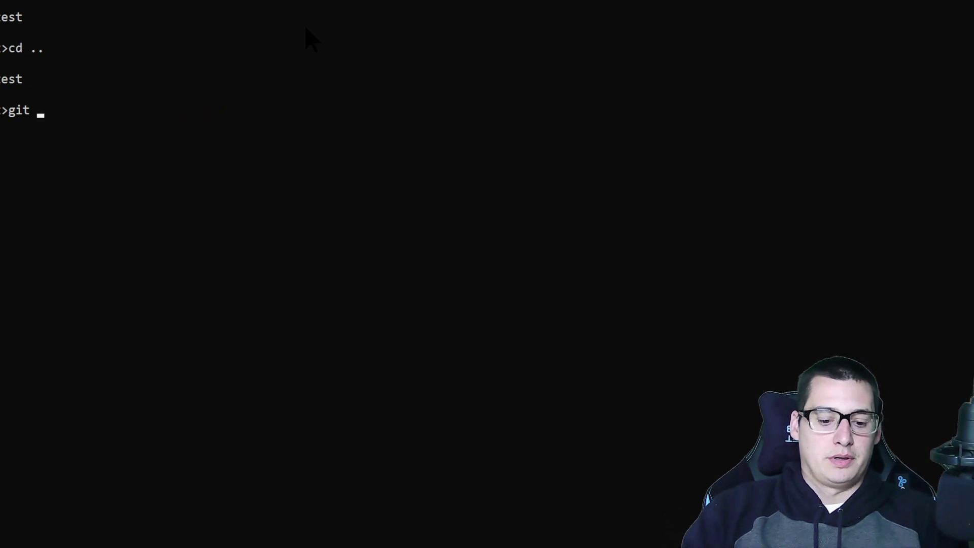
text(push)
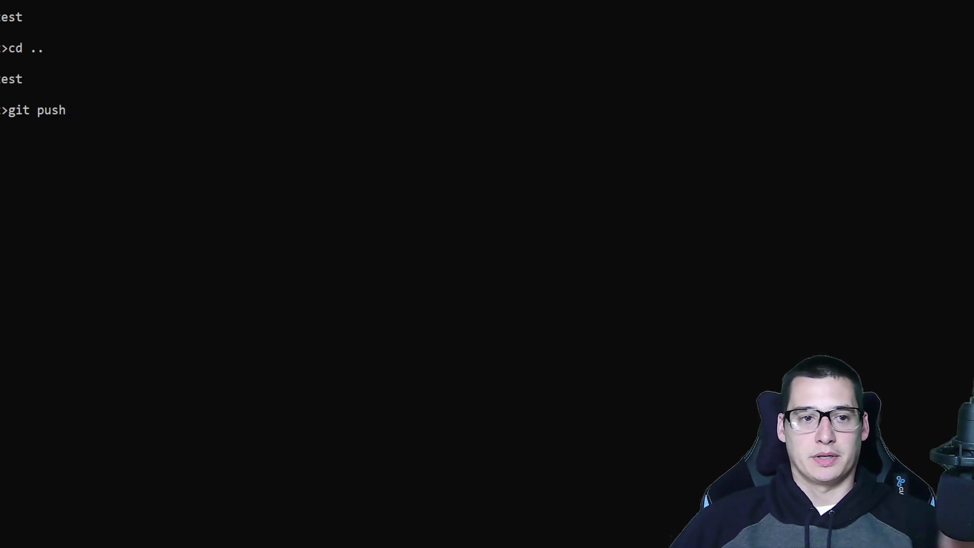
Step: Switch to the heroku test folder in File Explorer and turn the display of hidden items off and back on
key(alt+Tab)
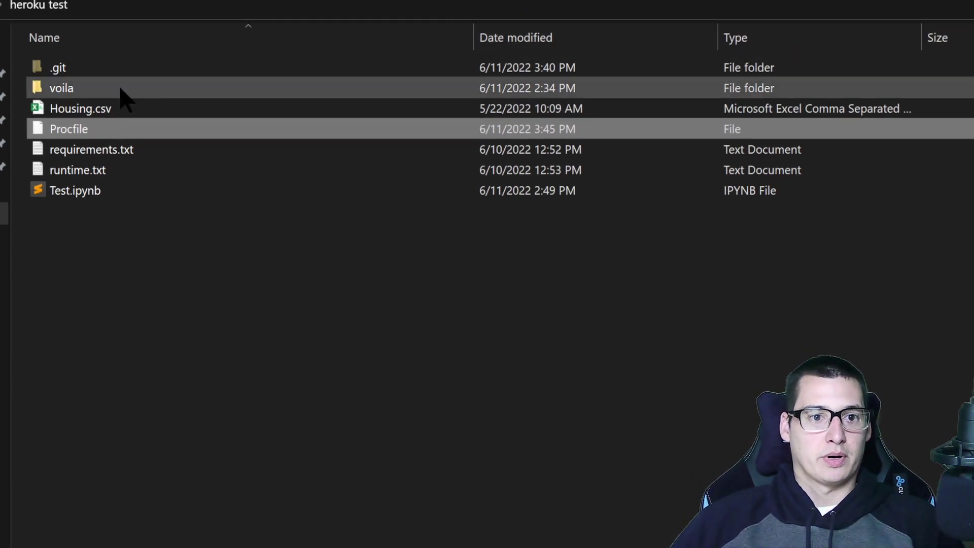
key(alt+v)
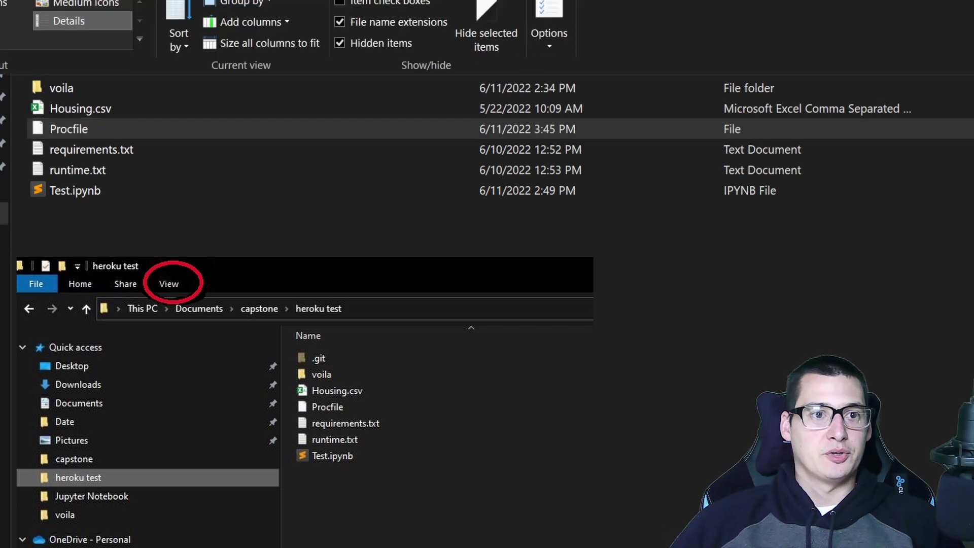
click(340, 43)
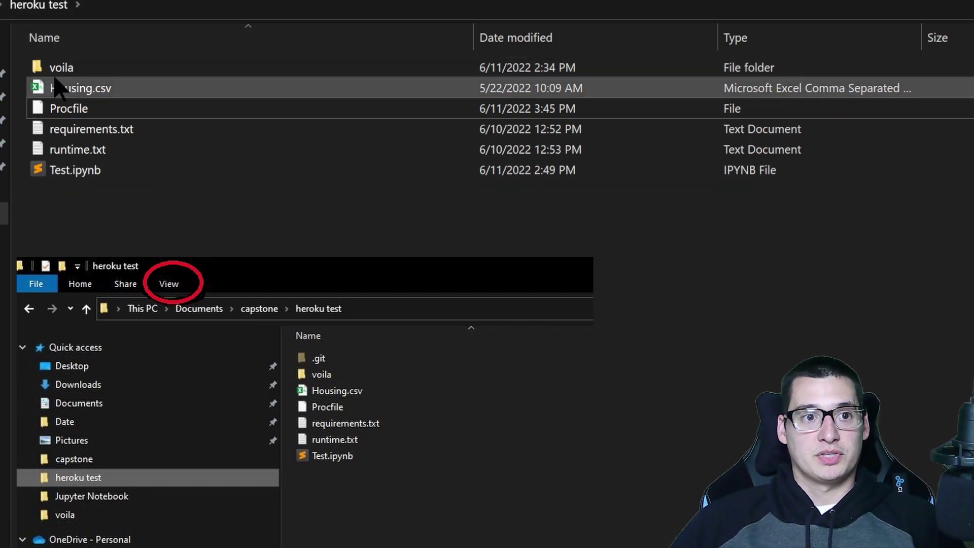
click(76, 0)
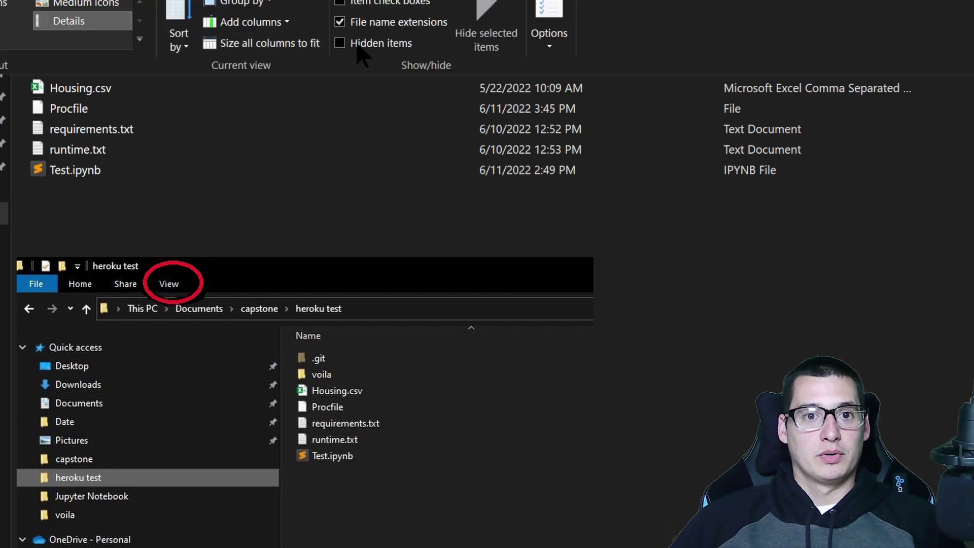
click(340, 44)
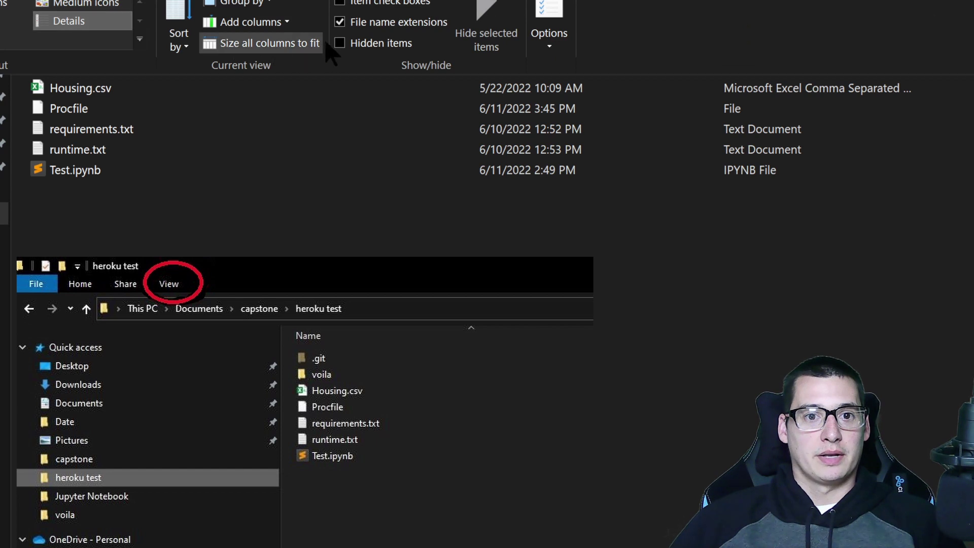
click(339, 43)
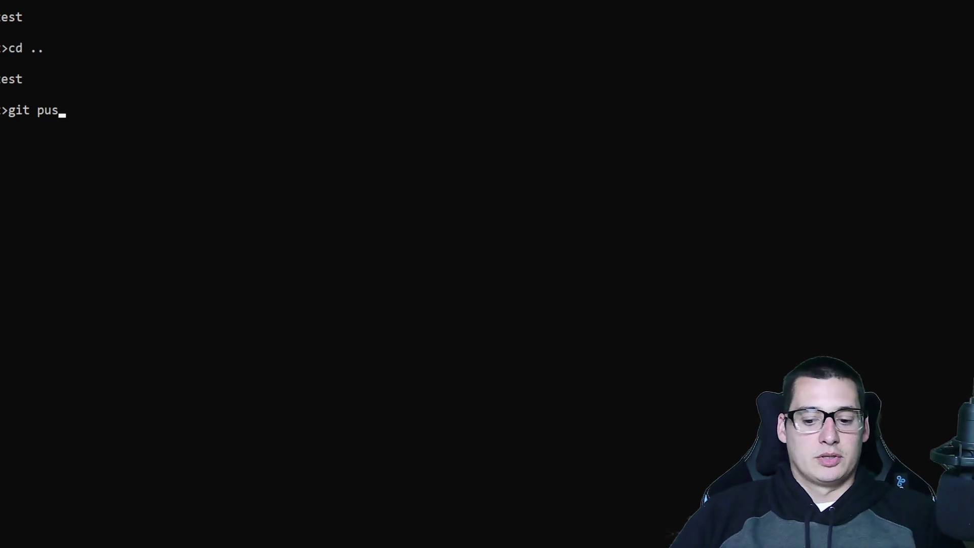
Step: Return to the Command Prompt and replace the unrun git push command with git init, without running it
key(BackSpace)
key(BackSpace)
key(BackSpace)
key(BackSpace)
key(BackSpace)
key(BackSpace)
key(BackSpace)
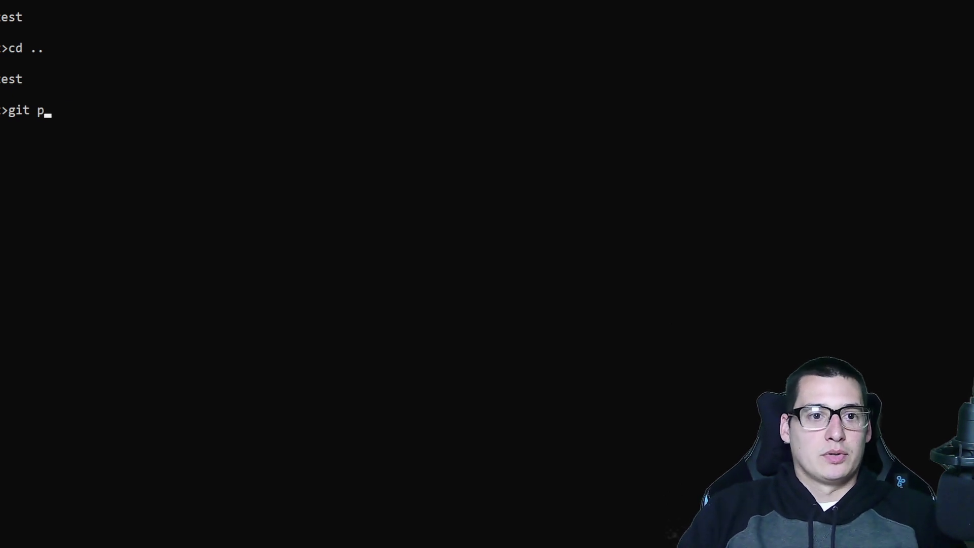
text(git init)
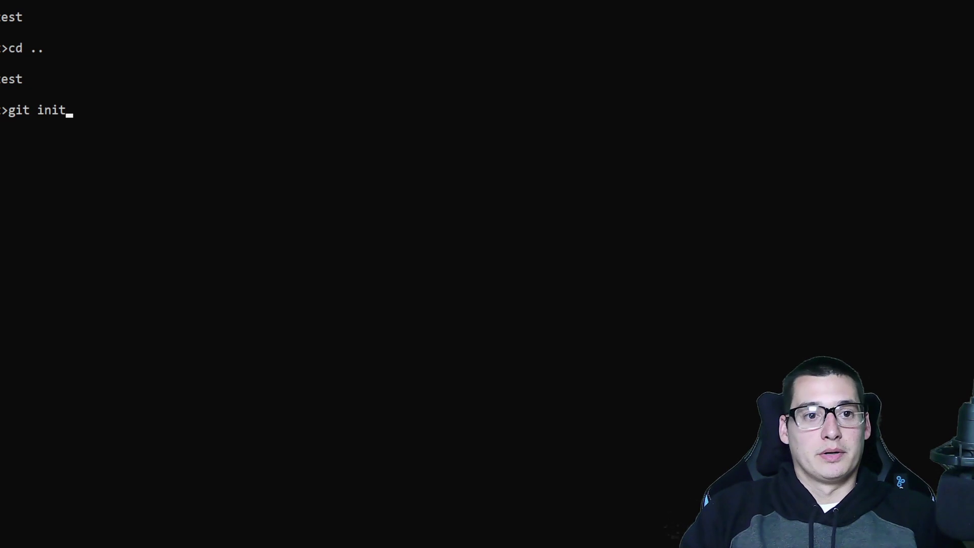
Step: Clear the unrun git init command and change into the voila folder with cd voila
key(BackSpace)
key(BackSpace)
key(BackSpace)
key(BackSpace)
key(BackSpace)
key(BackSpace)
key(BackSpace)
key(BackSpace)
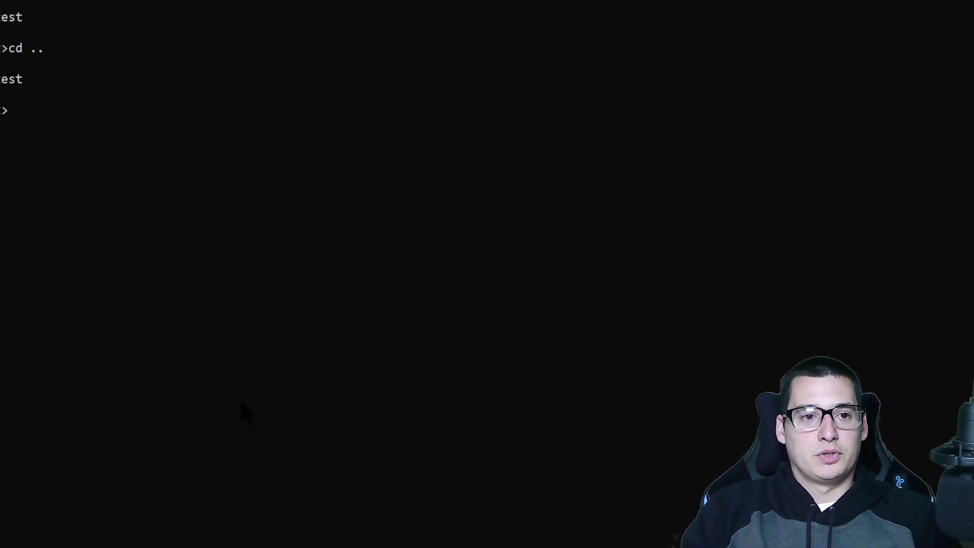
text(cd voila)
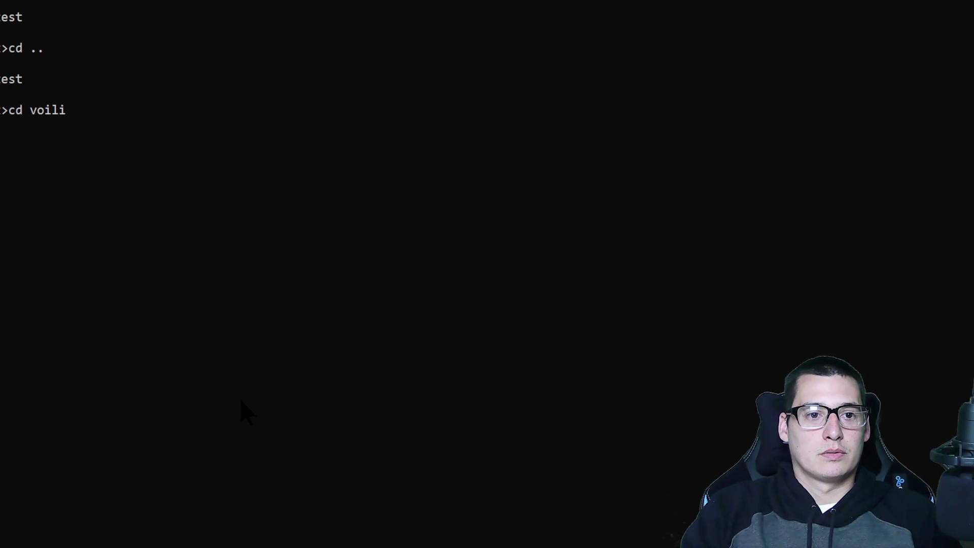
key(Return)
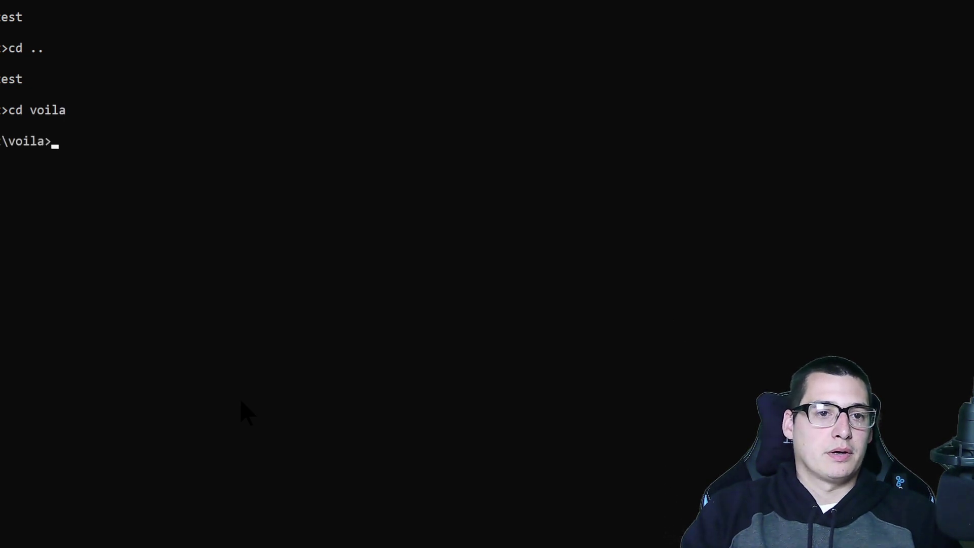
Step: Enter heroku logs --tail at the voila folder prompt, without running it
text(heroku  ol)
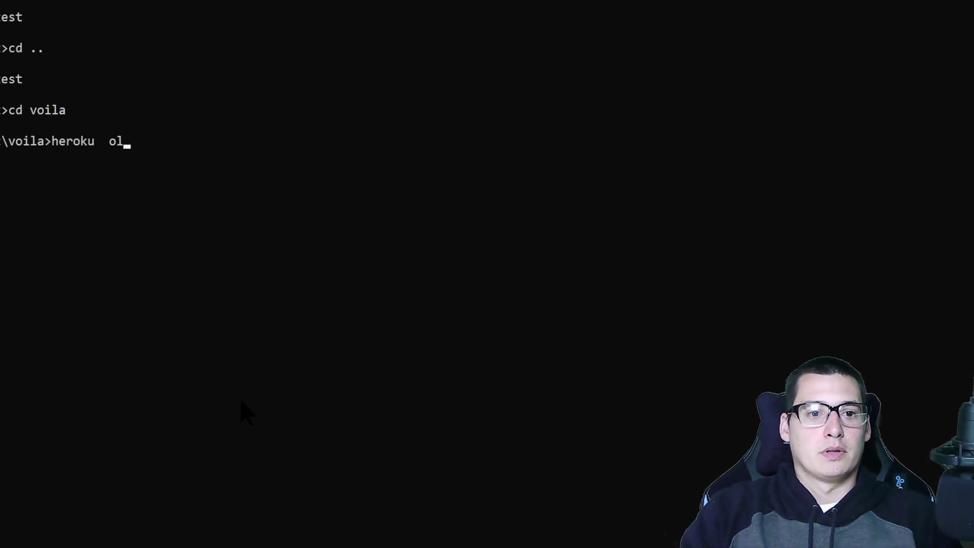
key(BackSpace)
key(BackSpace)
text(logs ti)
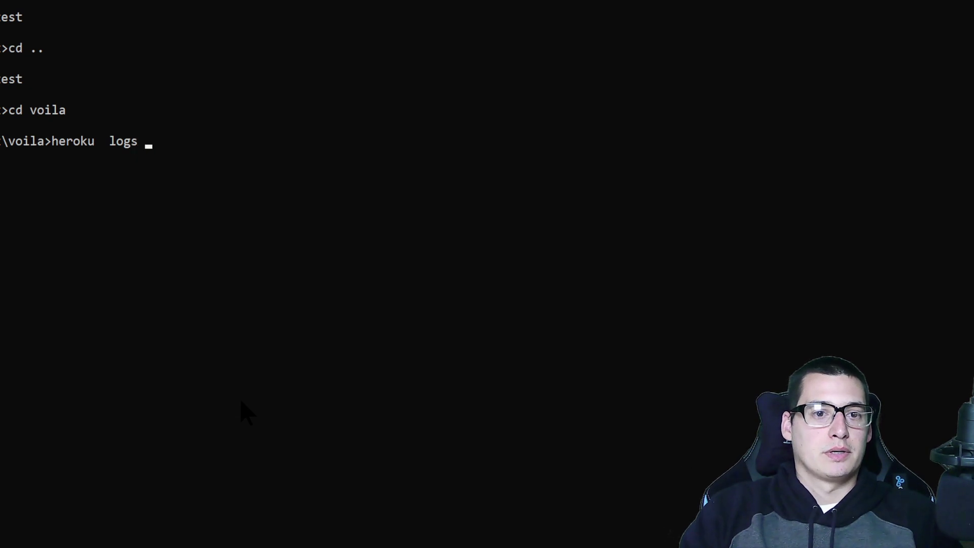
key(BackSpace)
key(BackSpace)
text(--tail)
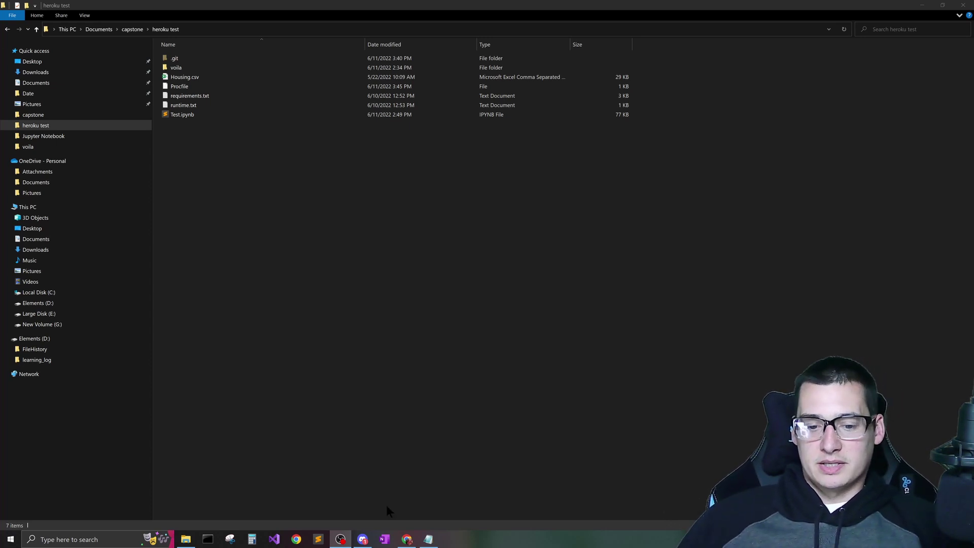
Step: Switch to the Voila and Heroku deployment article in Chrome and highlight its Procfile line, web: voila --port=$PORT --no-browser app.ipynb
click(406, 539)
click(264, 7)
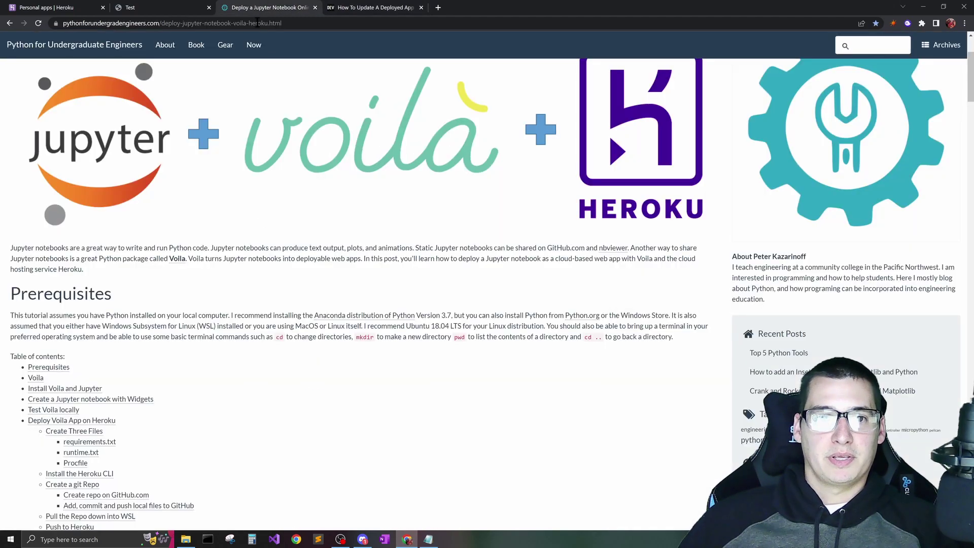
scroll(245, 217, down, 15)
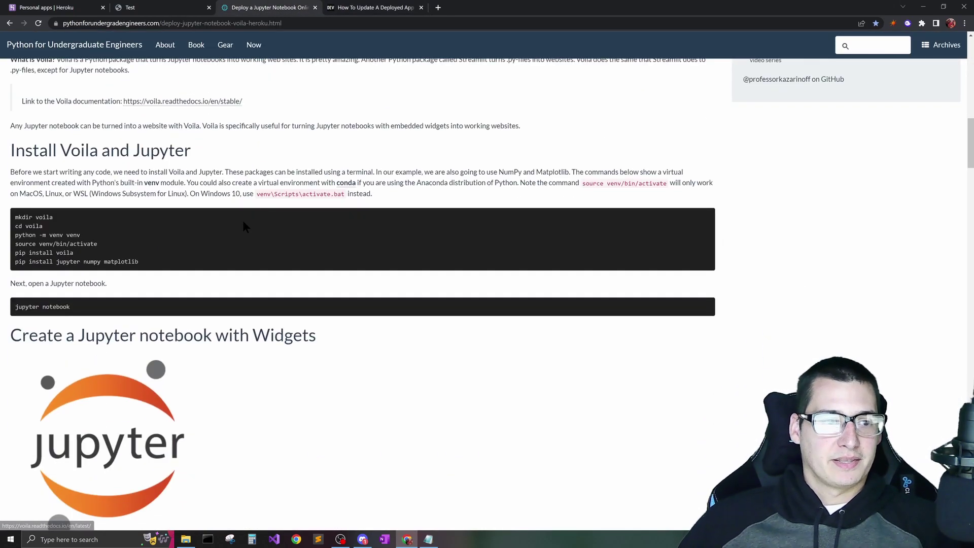
scroll(243, 223, down, 10)
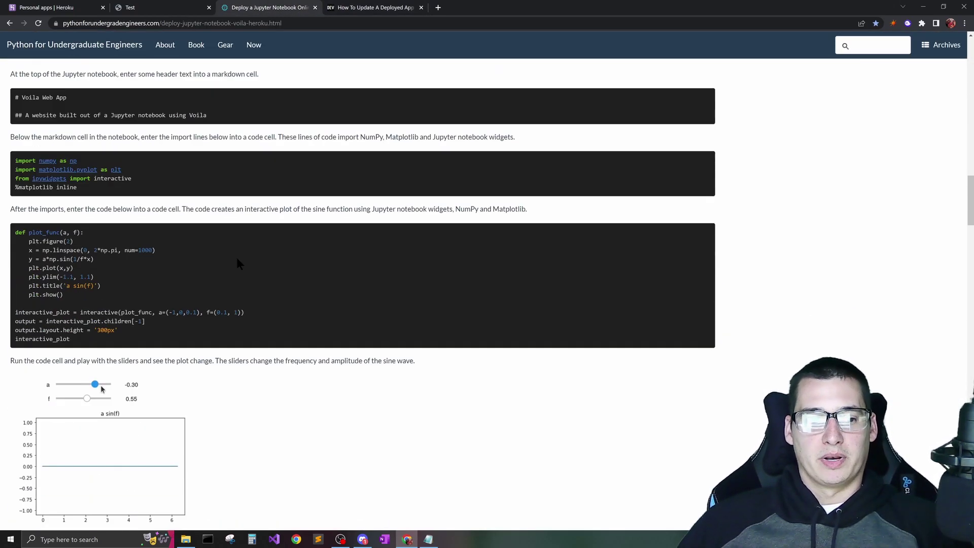
scroll(236, 257, down, 18)
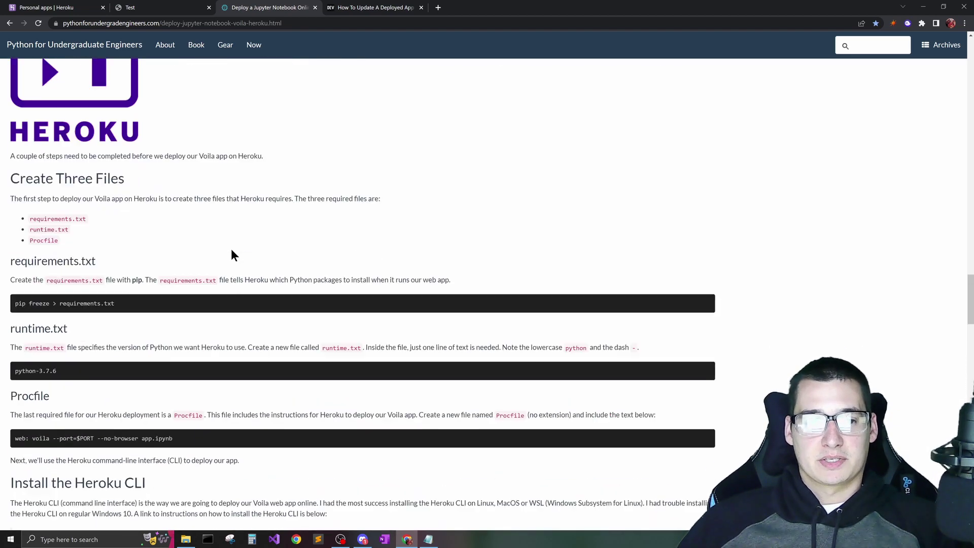
scroll(232, 253, down, 2)
scroll(238, 258, down, 1)
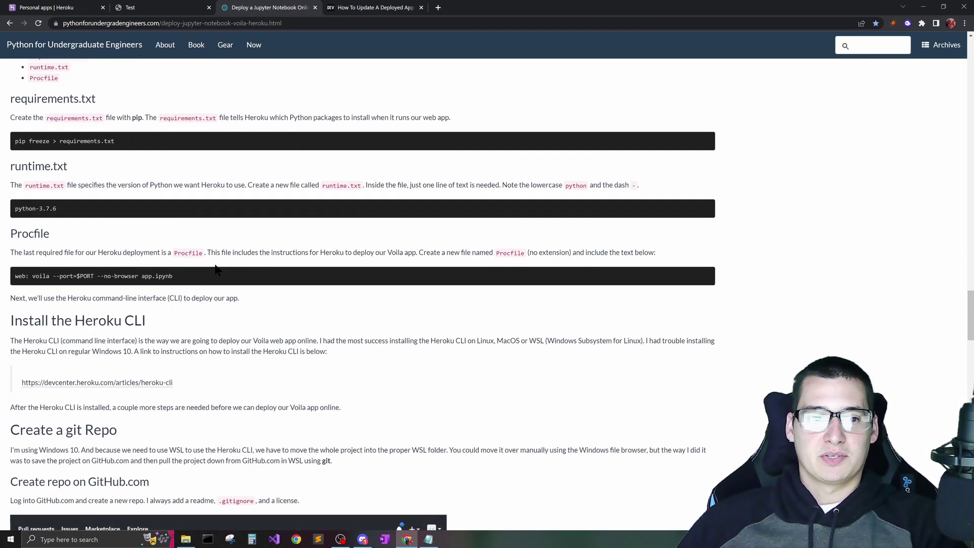
drag(177, 286, 48, 286)
drag(7, 293, 10, 290)
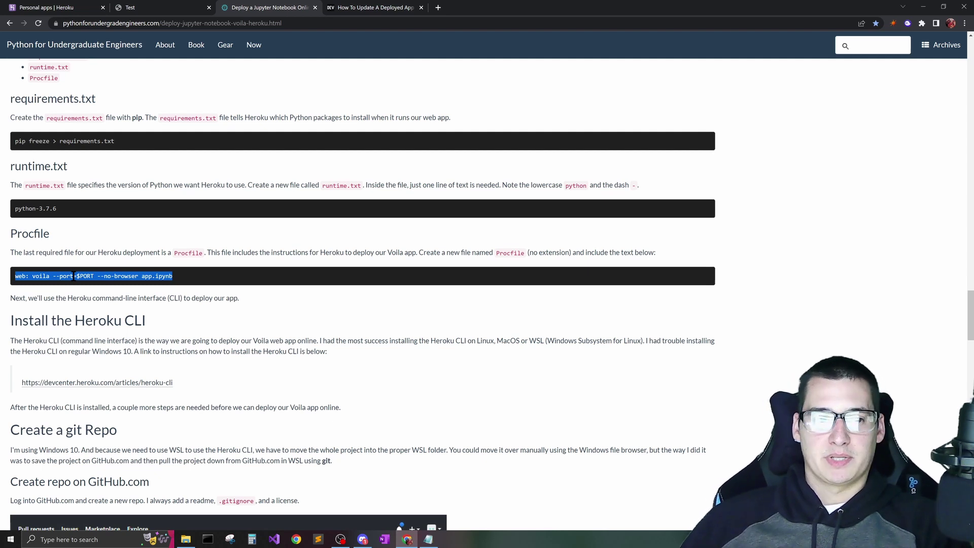
Step: Check the web command of the Procfile in Notepad, and return to the article in Chrome to review its earlier sections
click(428, 539)
click(85, 59)
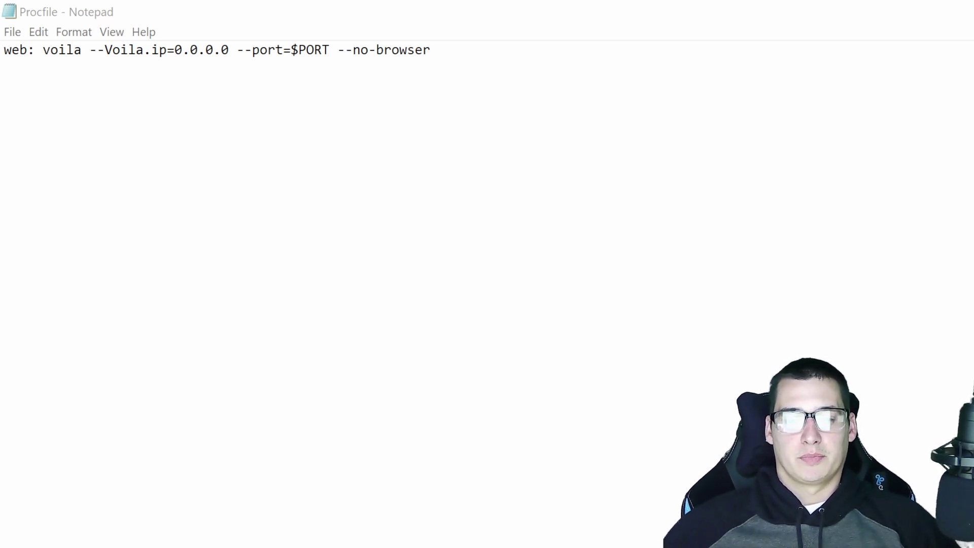
key(alt+Tab)
scroll(561, 471, up, 15)
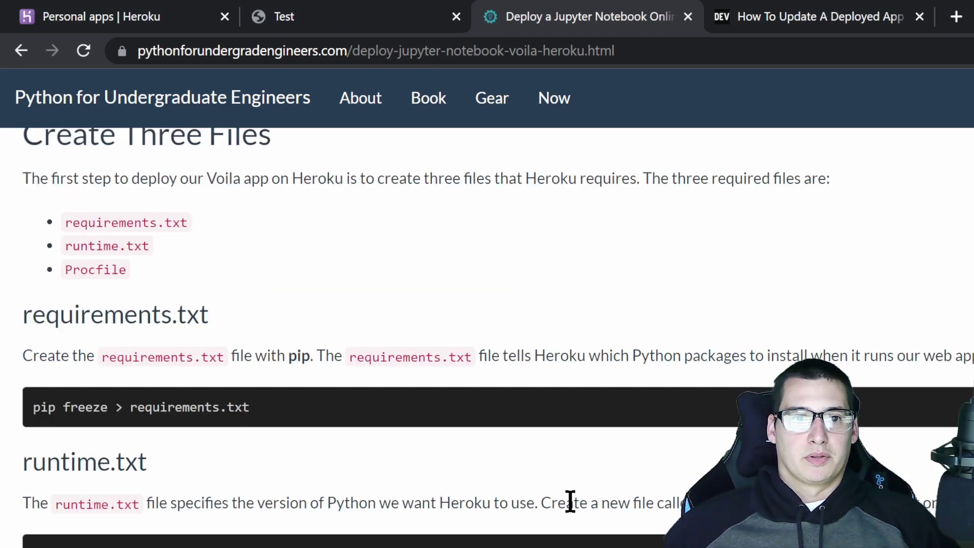
scroll(547, 454, up, 15)
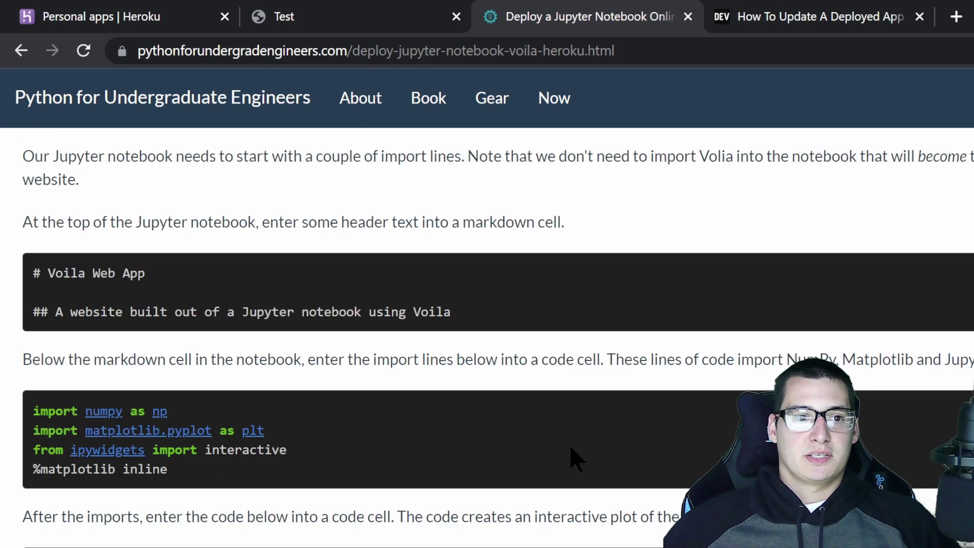